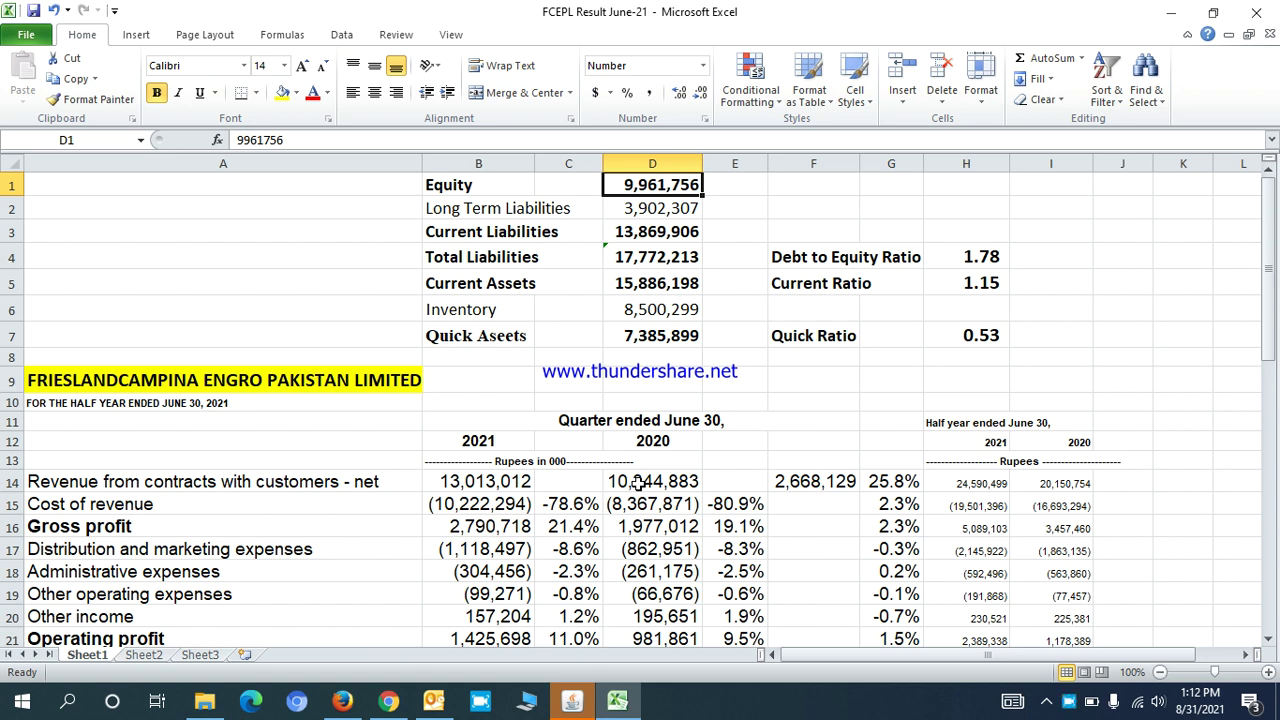
Review the balance sheet figures in column D one by one, from Equity in D1 through Quick Assets in D7.
key(Down)
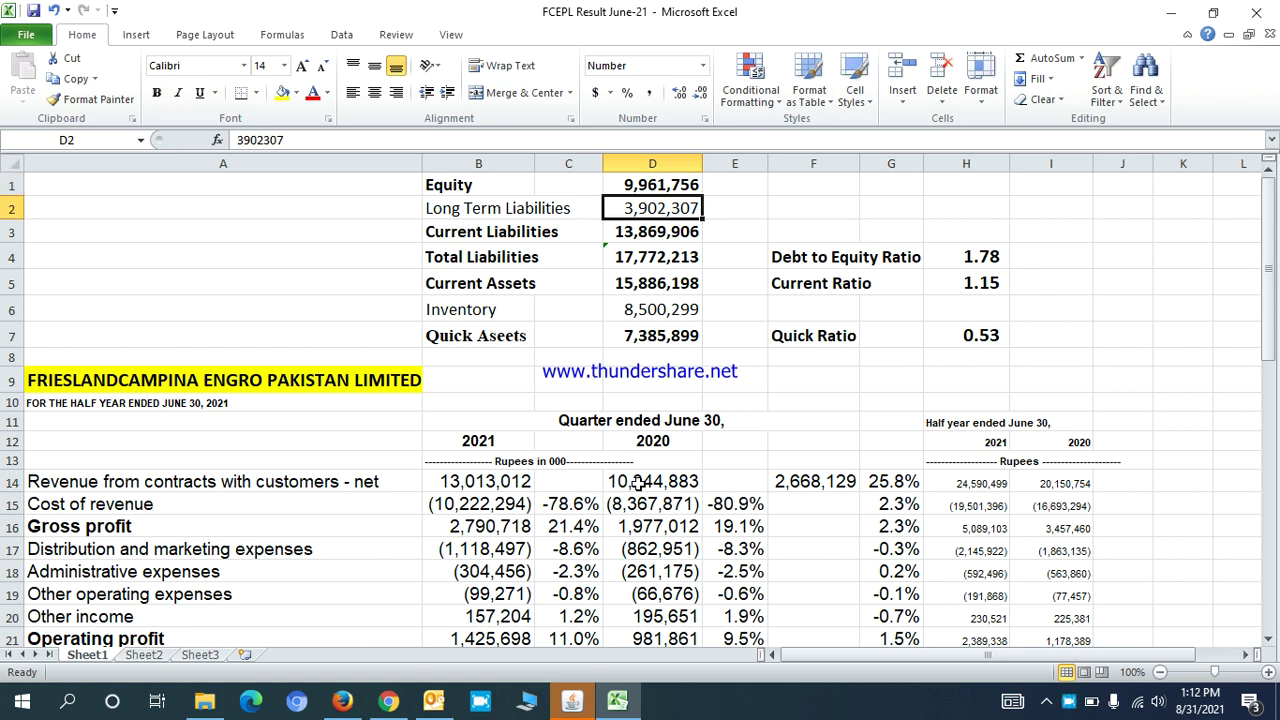
key(Down)
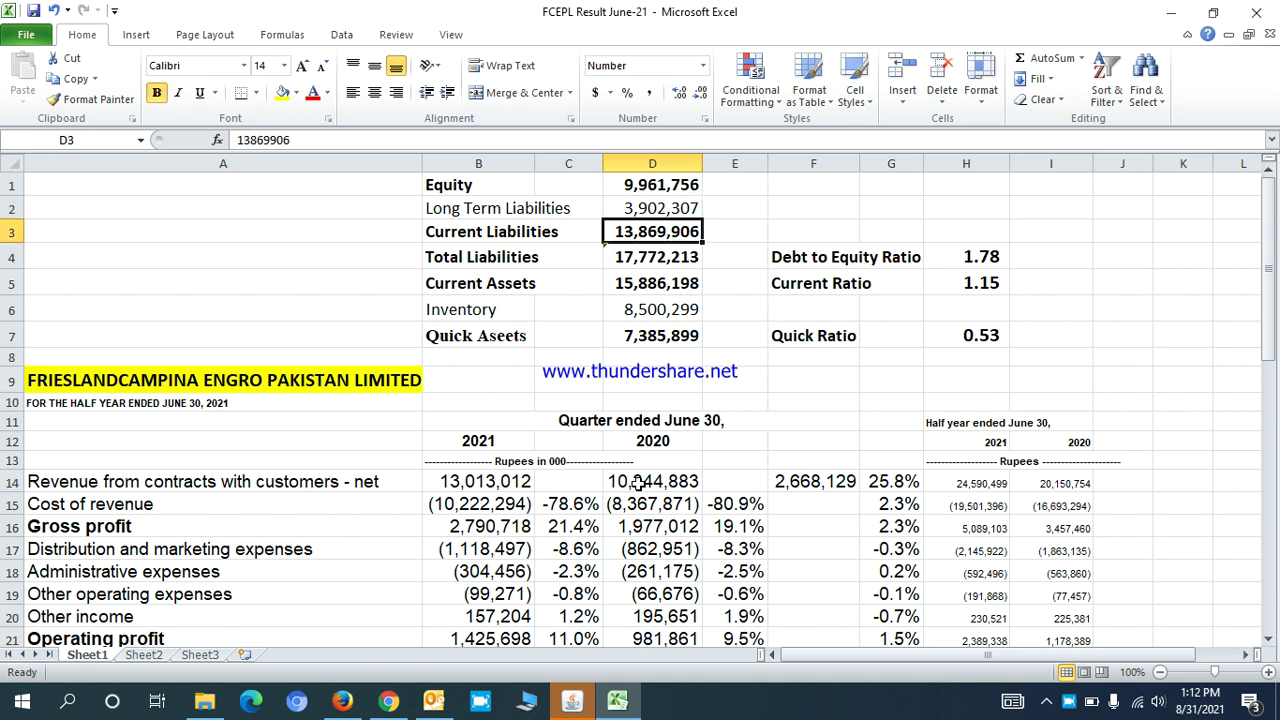
key(Down)
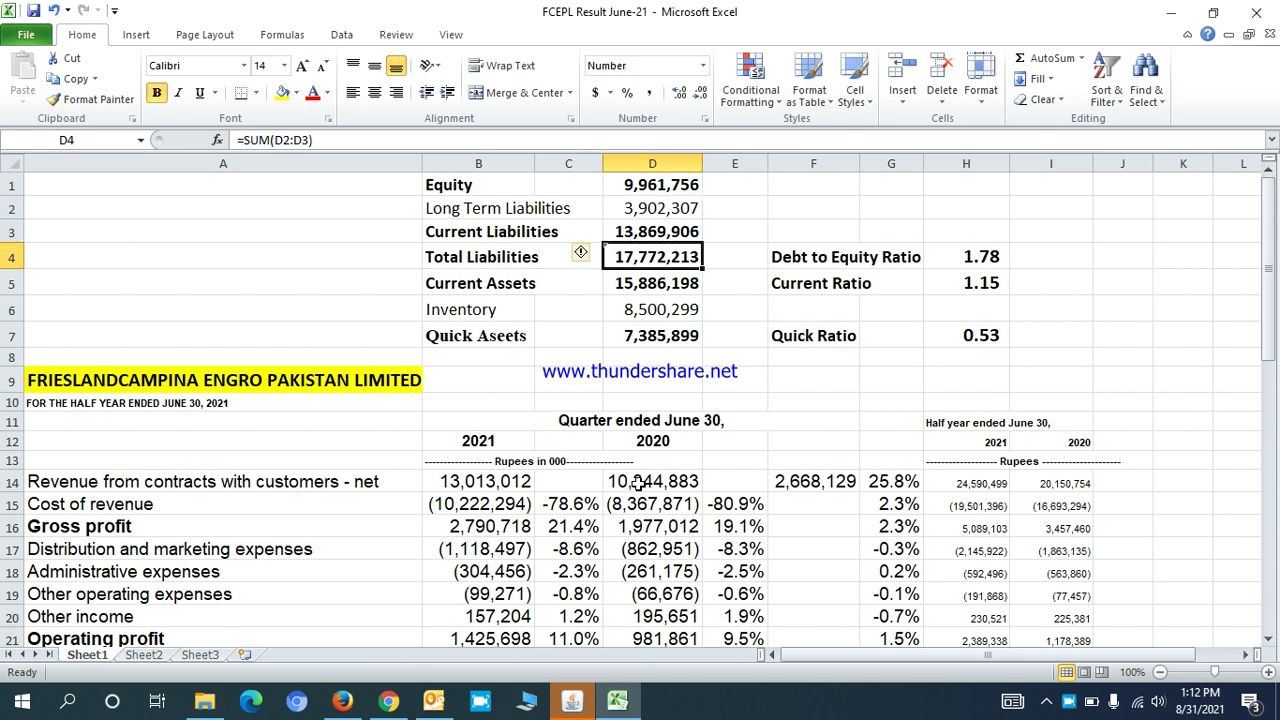
key(Up)
key(Up)
key(Down)
key(Down)
key(Down)
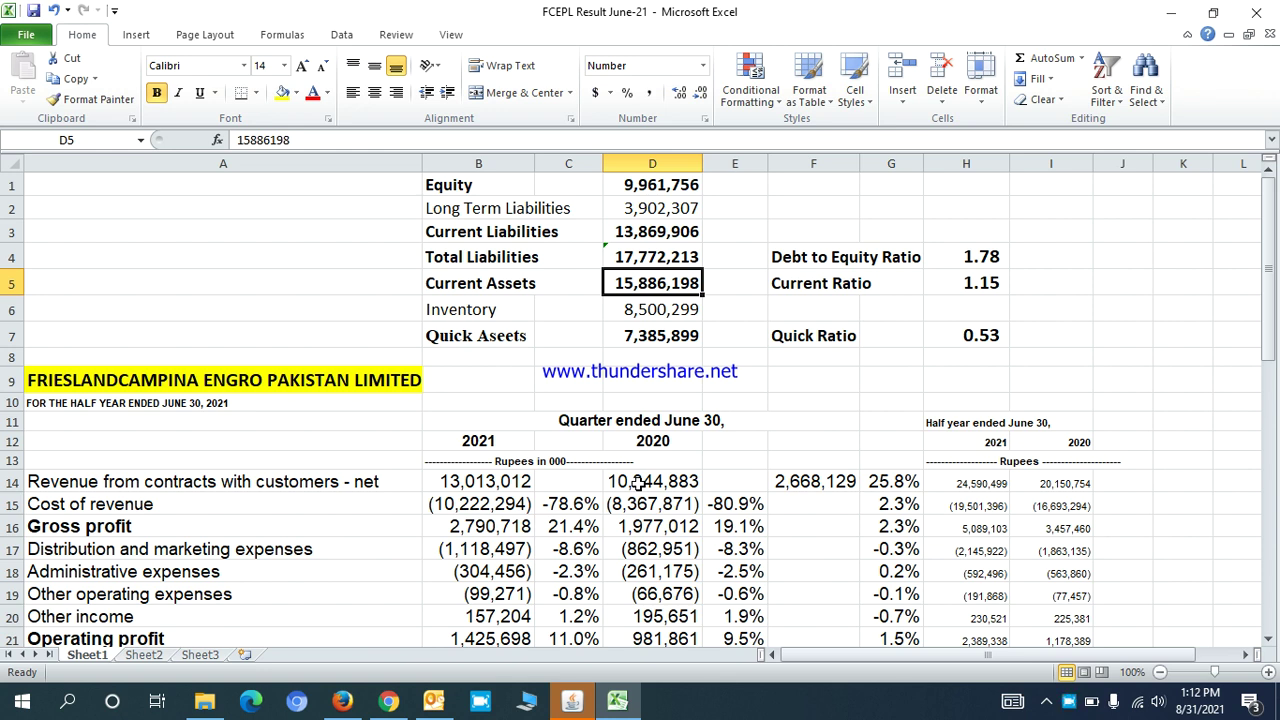
key(Down)
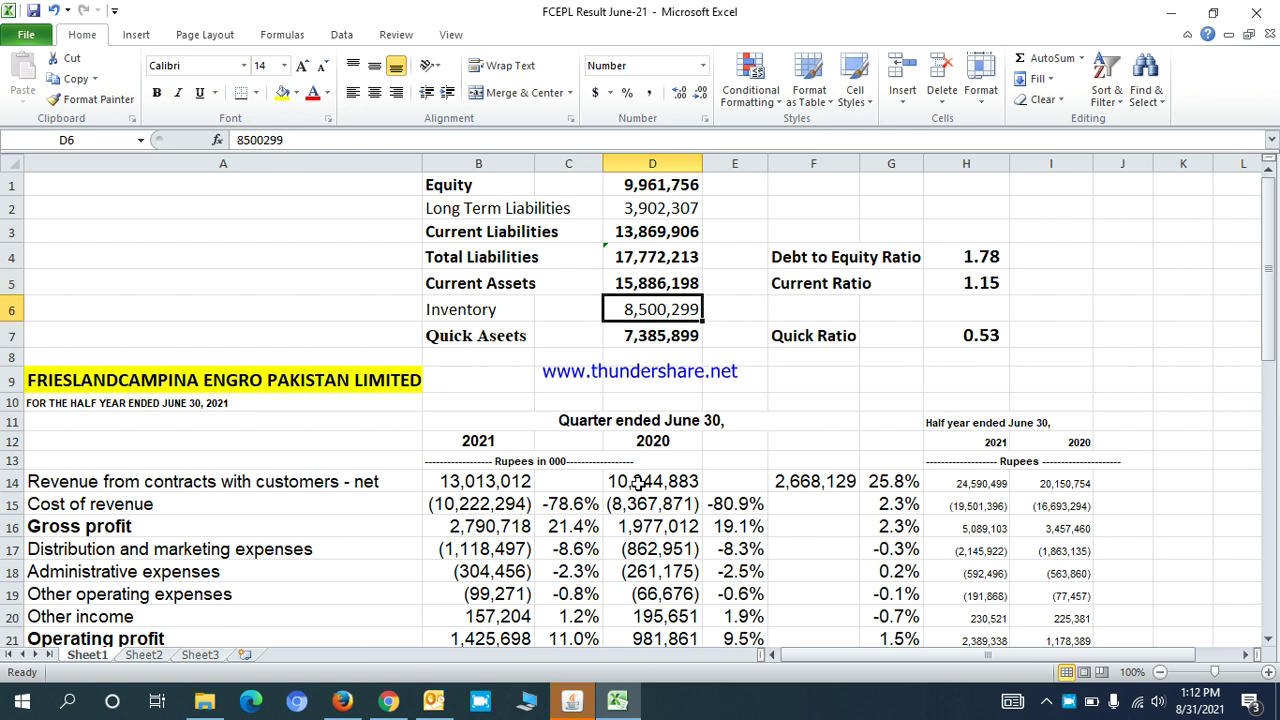
key(Down)
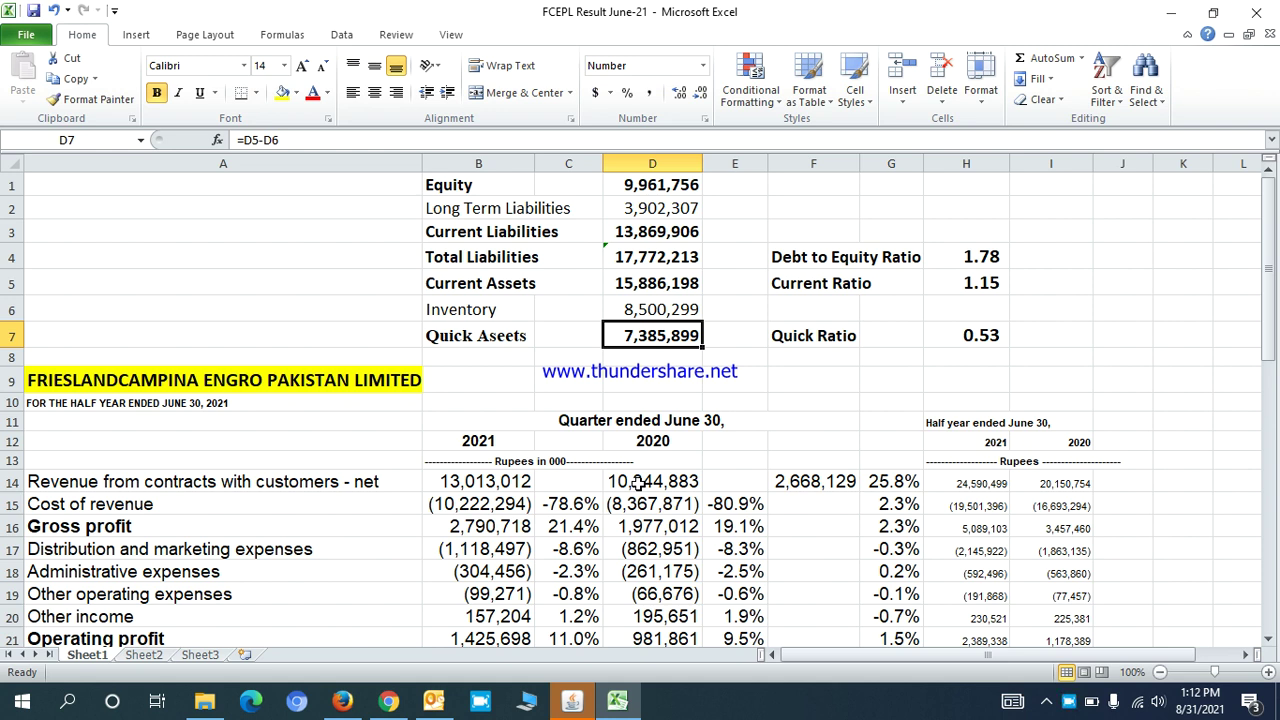
Review the debt to equity, current and quick ratios in H4, H5 and H7.
key(Right)
key(Right)
key(Up)
key(Up)
key(Up)
key(Right)
key(Right)
key(Down)
key(Left)
key(Left)
key(Right)
key(Right)
key(Left)
key(Left)
key(Left)
key(Right)
key(Right)
key(Down)
key(Down)
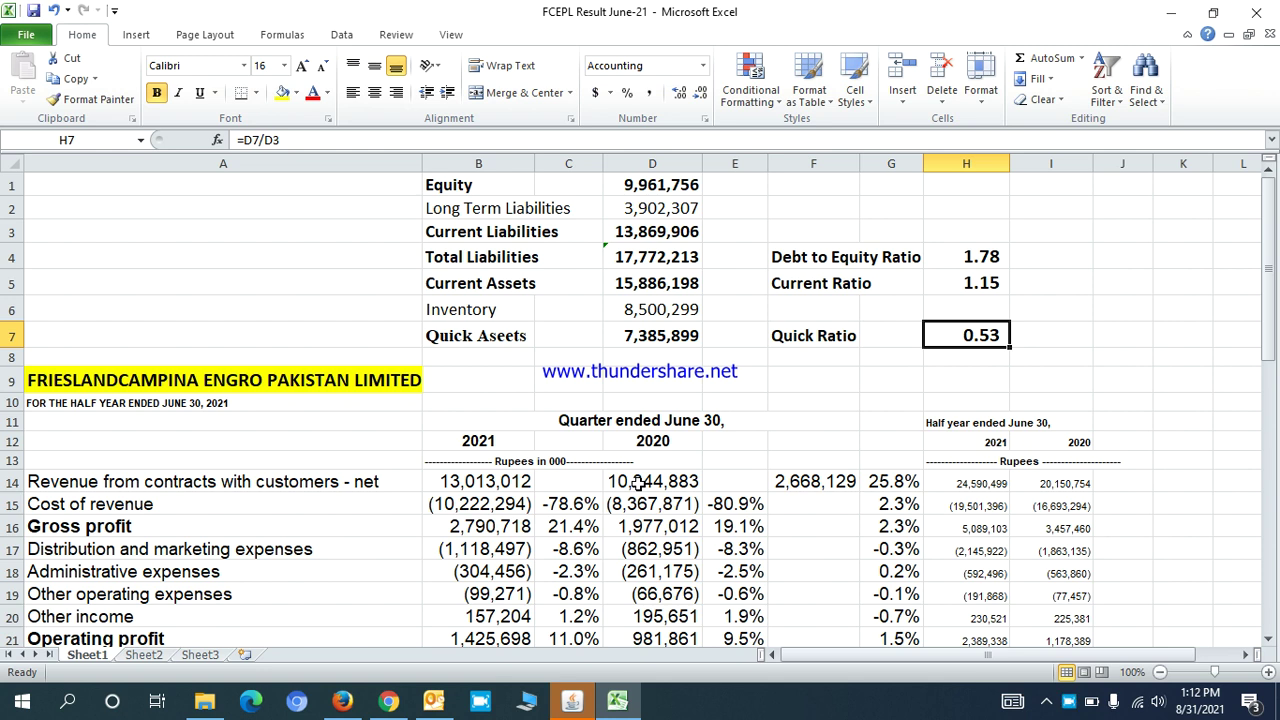
Examine the income statement rows and the year-on-year revenue difference for the quarter in F14.
key(Down)
key(Down)
key(Down)
key(Down)
key(Down)
key(Down)
key(Down)
key(Down)
key(Down)
key(Down)
key(Down)
key(Down)
key(Down)
key(Down)
key(Down)
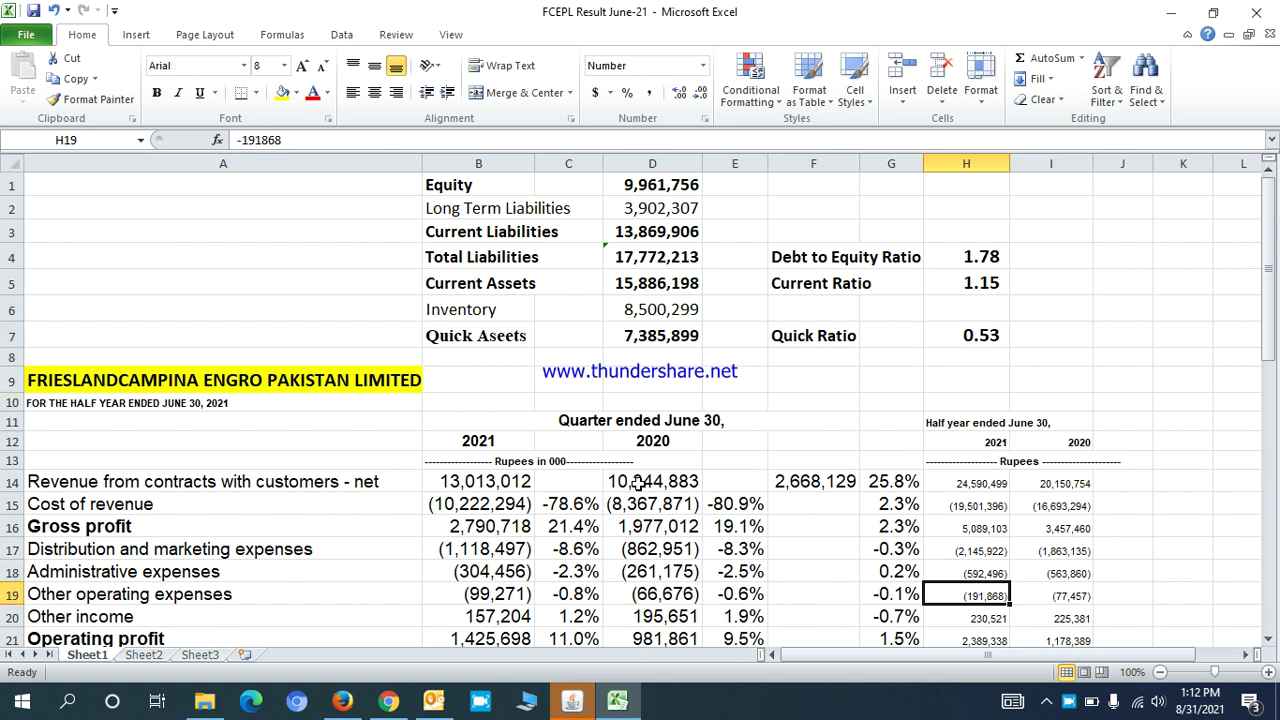
key(Up)
key(Down)
key(Down)
key(Down)
key(Down)
key(Up)
key(Up)
key(Up)
key(Up)
key(Up)
key(Up)
key(Up)
key(Up)
key(Up)
key(Up)
key(Left)
key(Left)
key(Left)
key(Left)
key(Up)
key(Right)
key(Right)
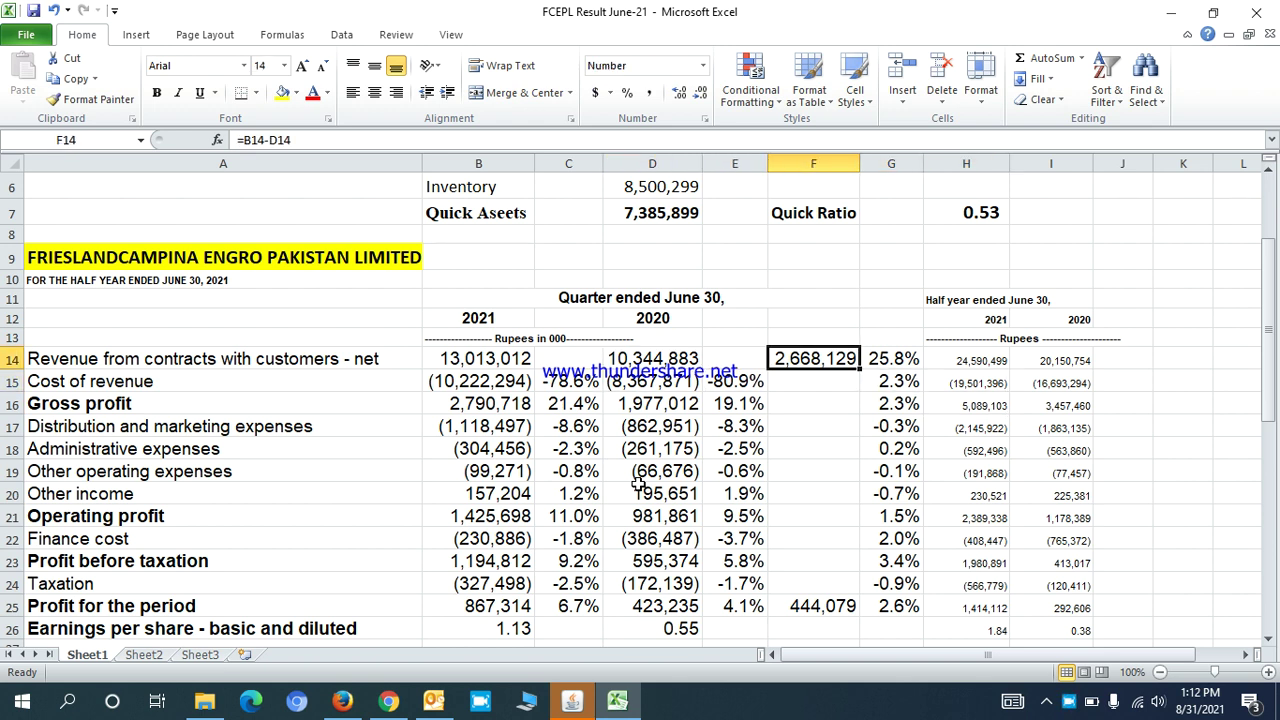
Review the percentage changes in column G row by row, from revenue down to profit for the period.
key(Right)
key(Down)
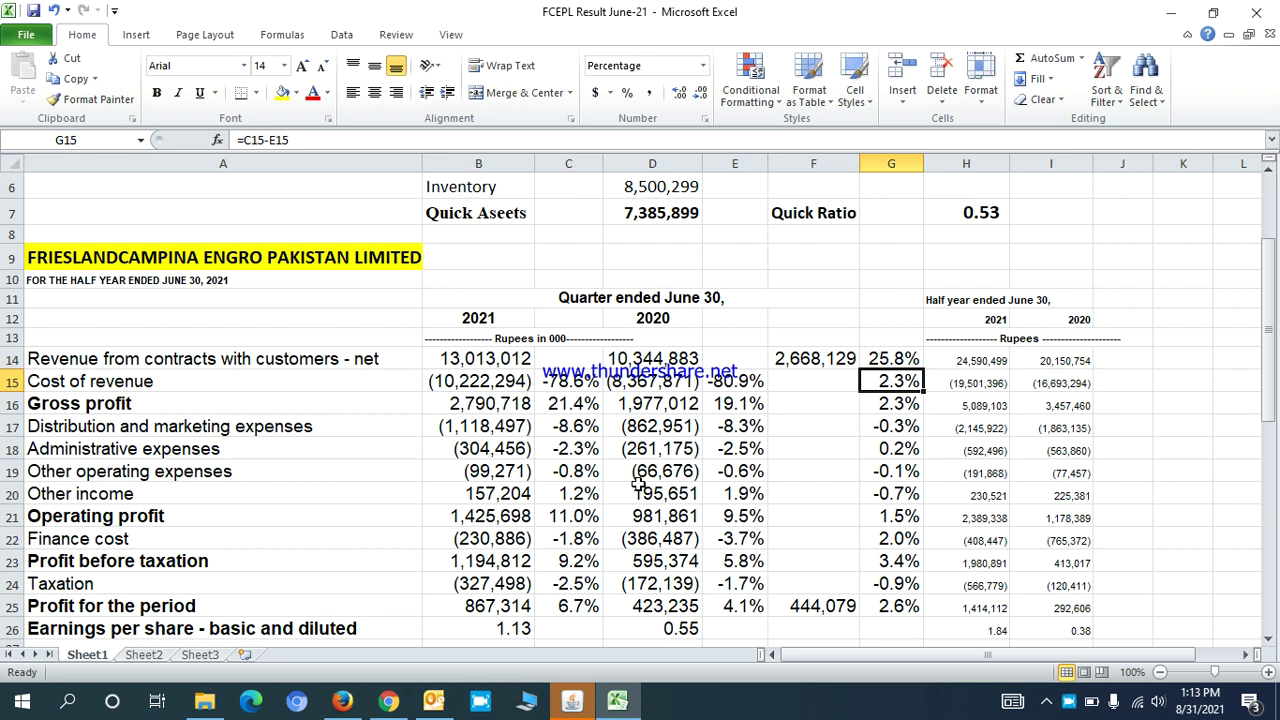
key(Down)
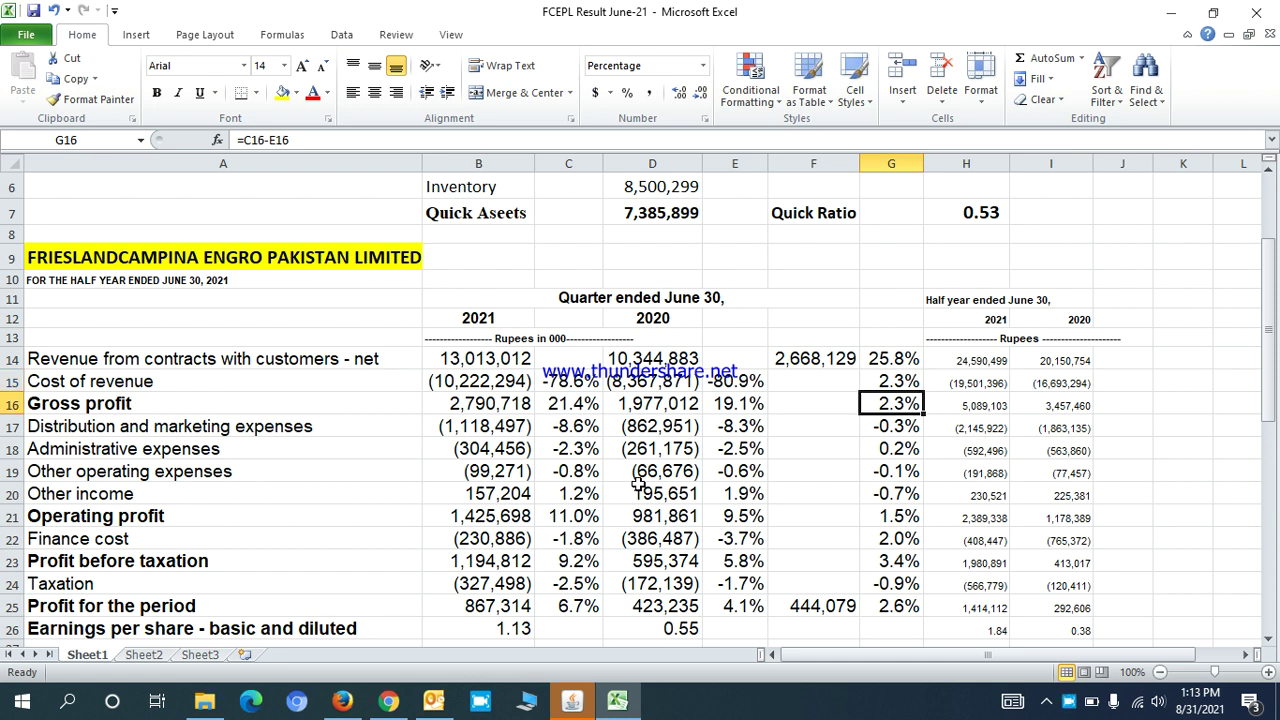
key(Down)
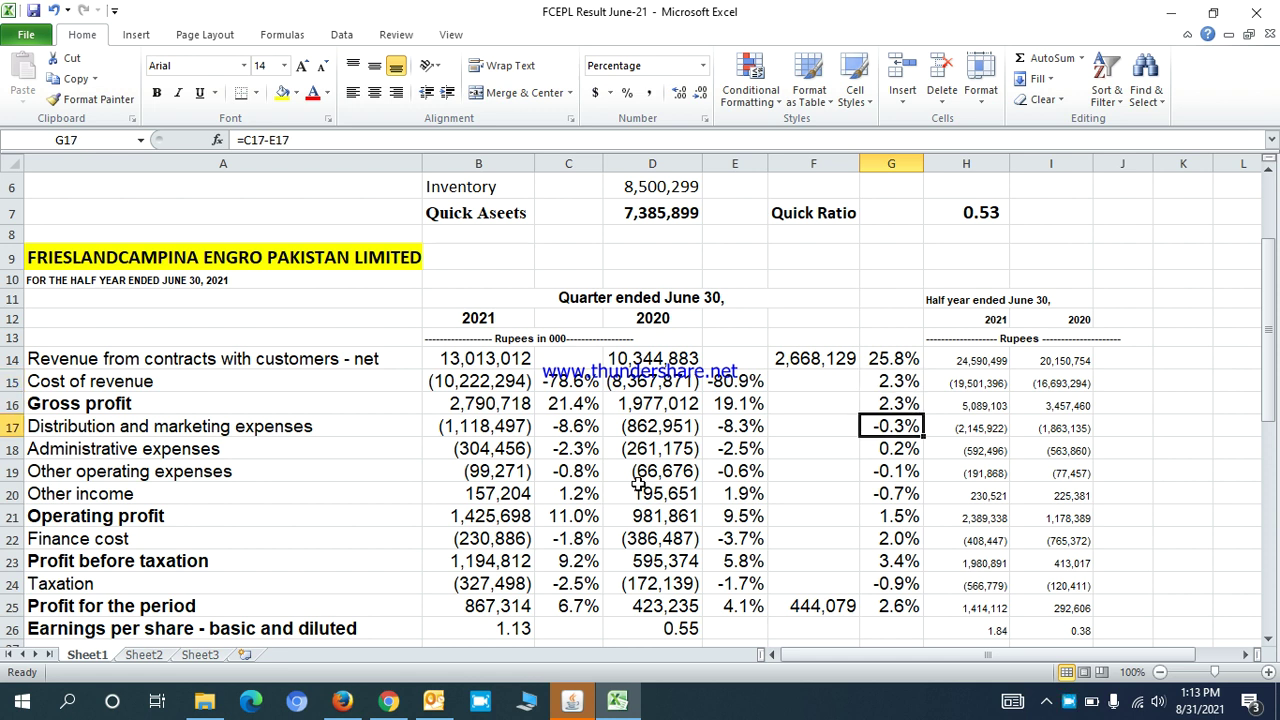
key(Down)
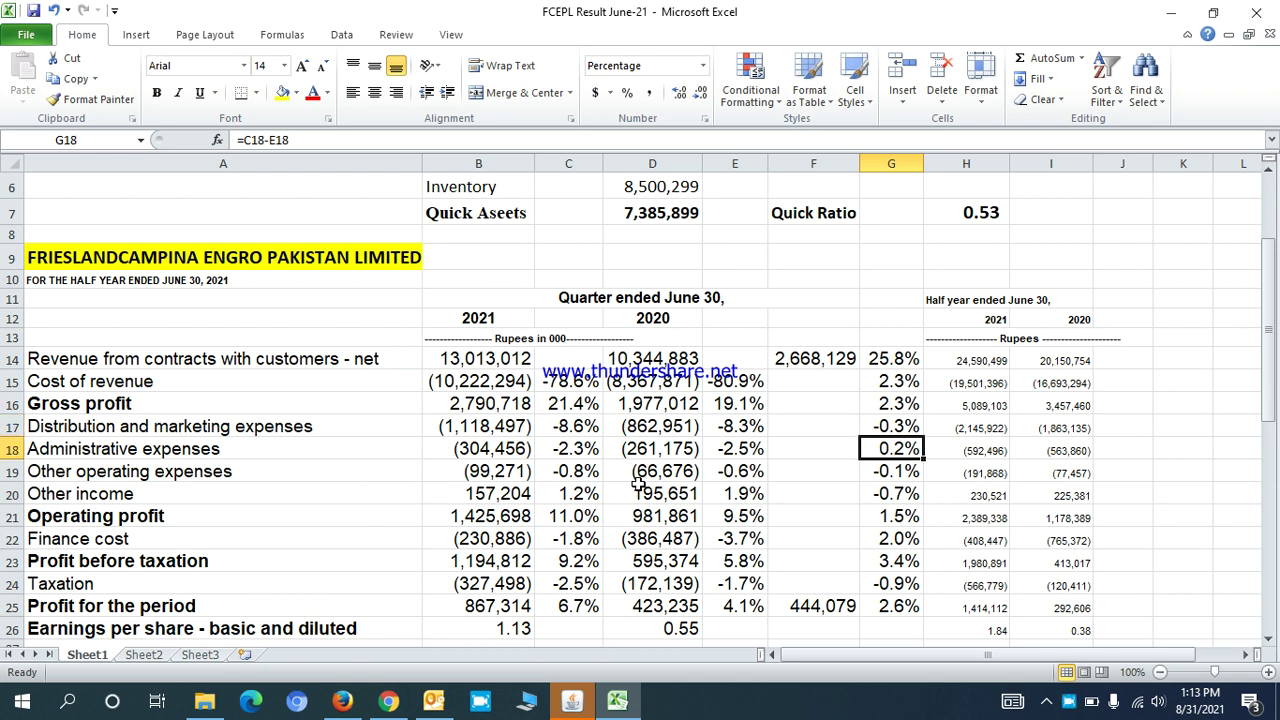
key(Down)
key(Down)
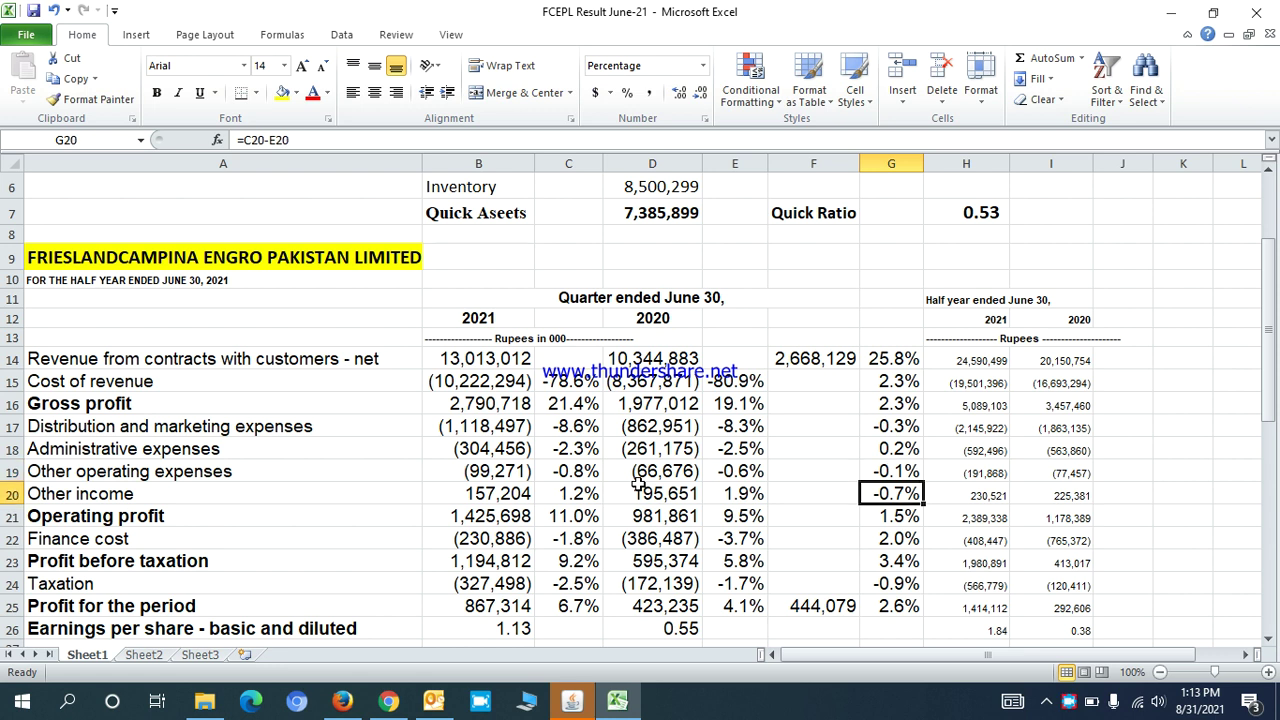
key(Down)
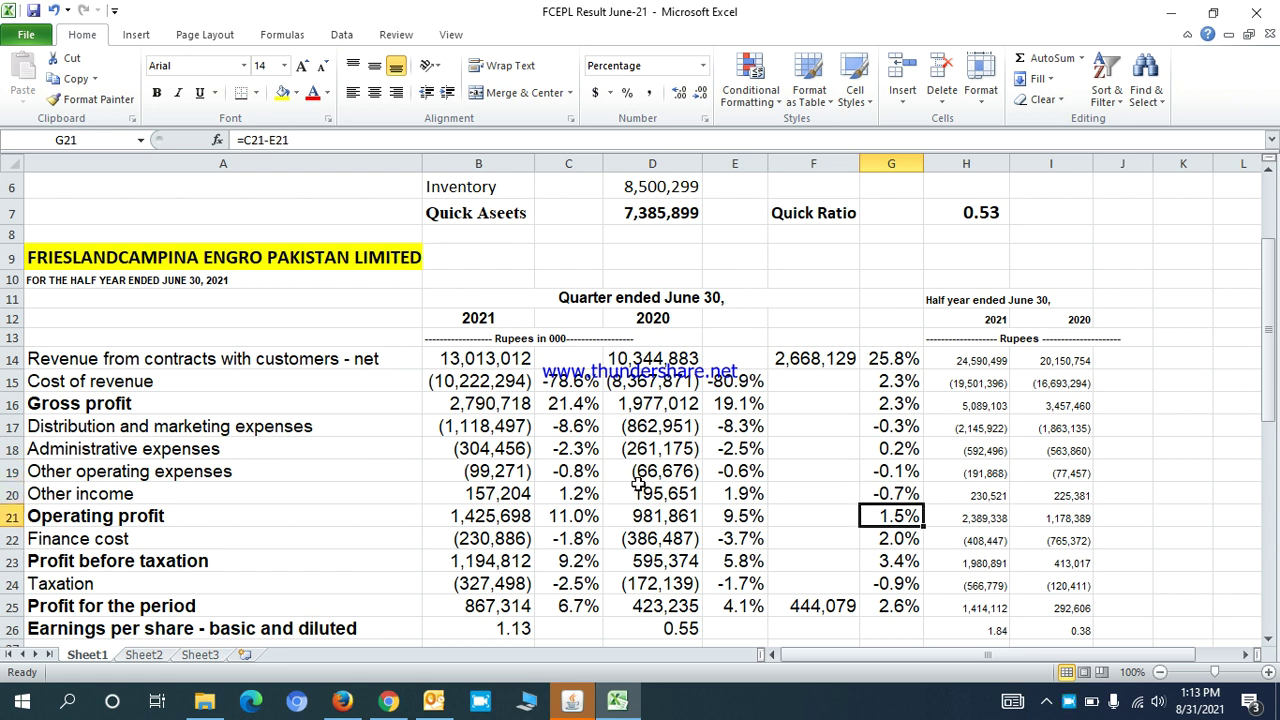
key(Down)
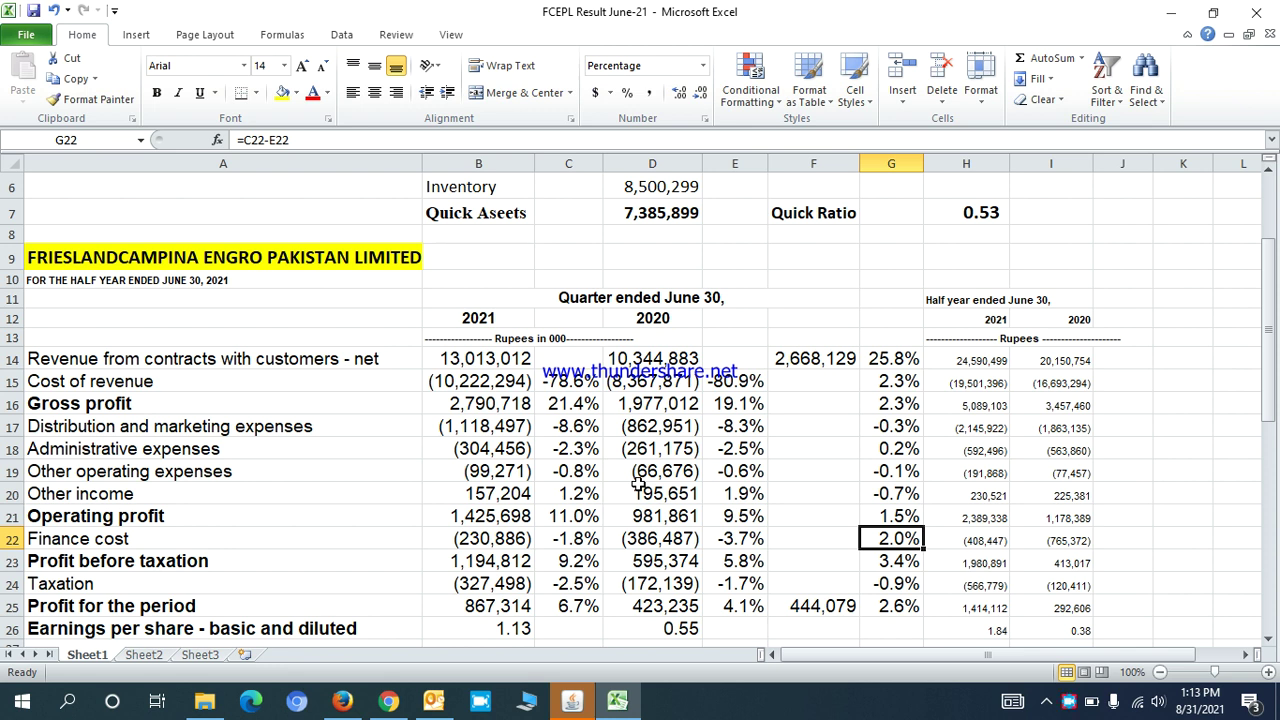
key(Down)
key(Down)
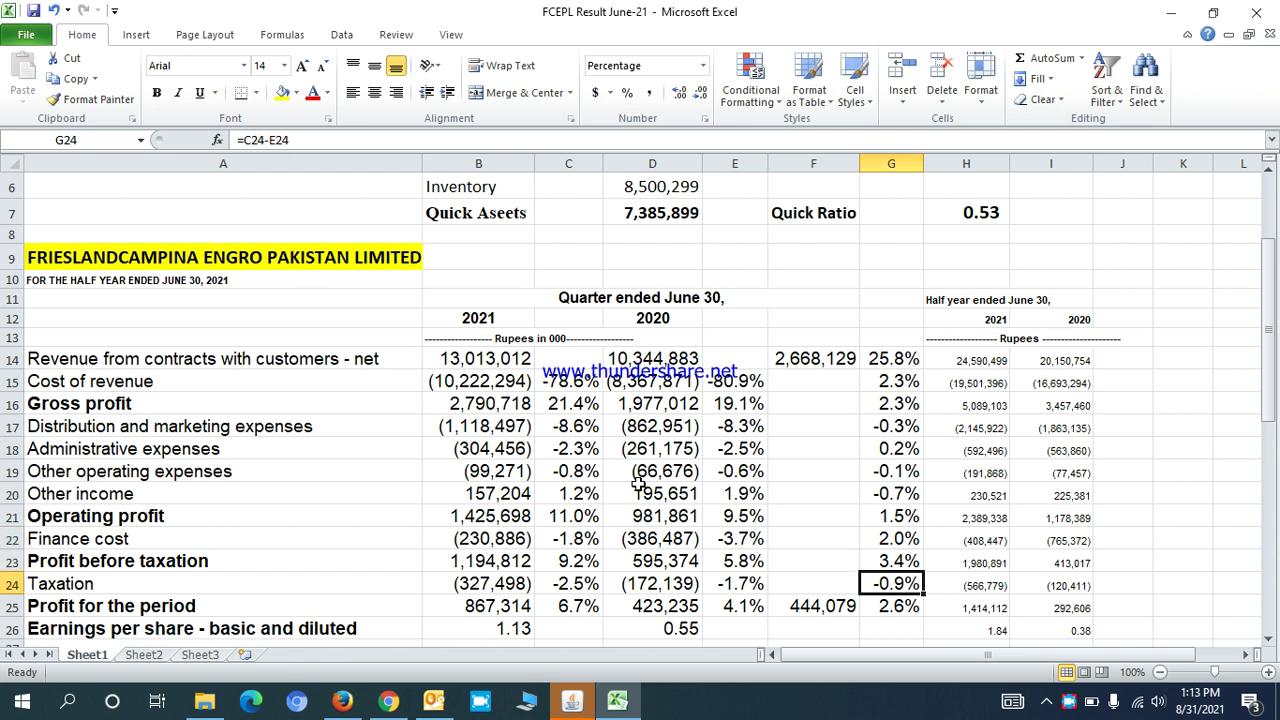
key(Down)
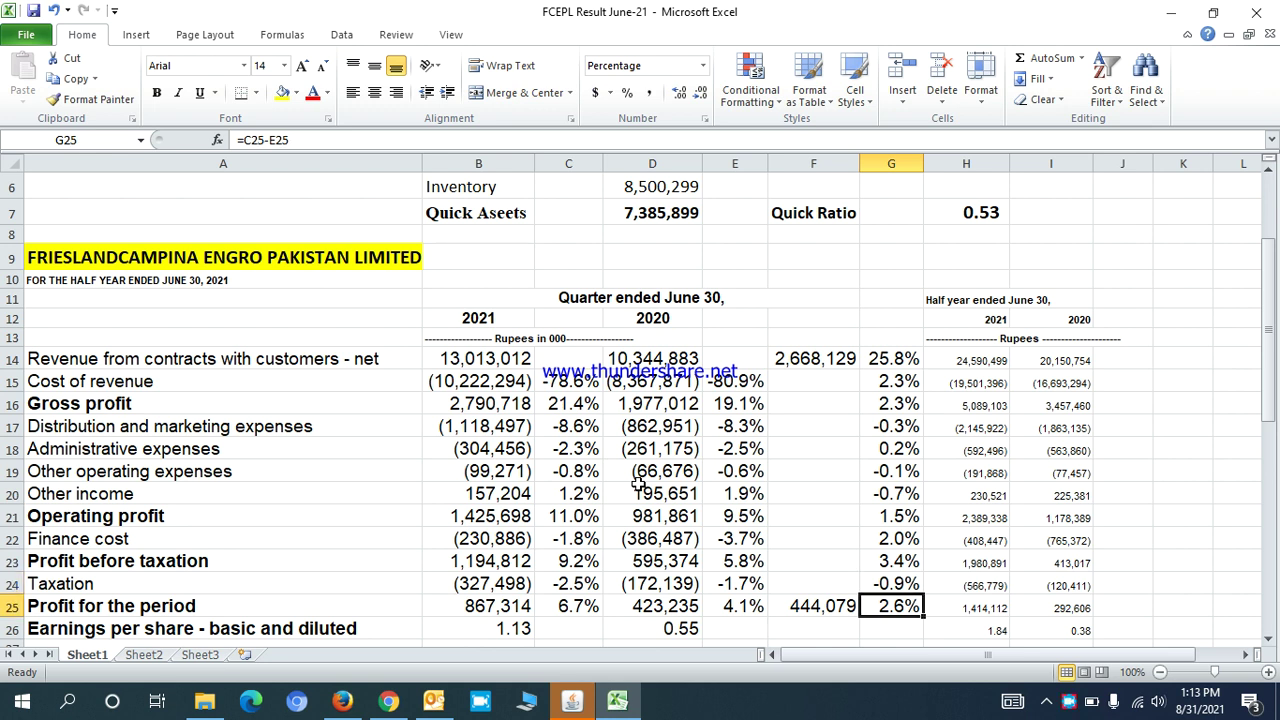
Compare the 2021 and 2020 net profit margins in C25 and E25, and check the profit difference in F25.
key(Down)
key(Down)
key(Down)
key(Down)
key(Up)
key(Up)
key(Up)
key(Up)
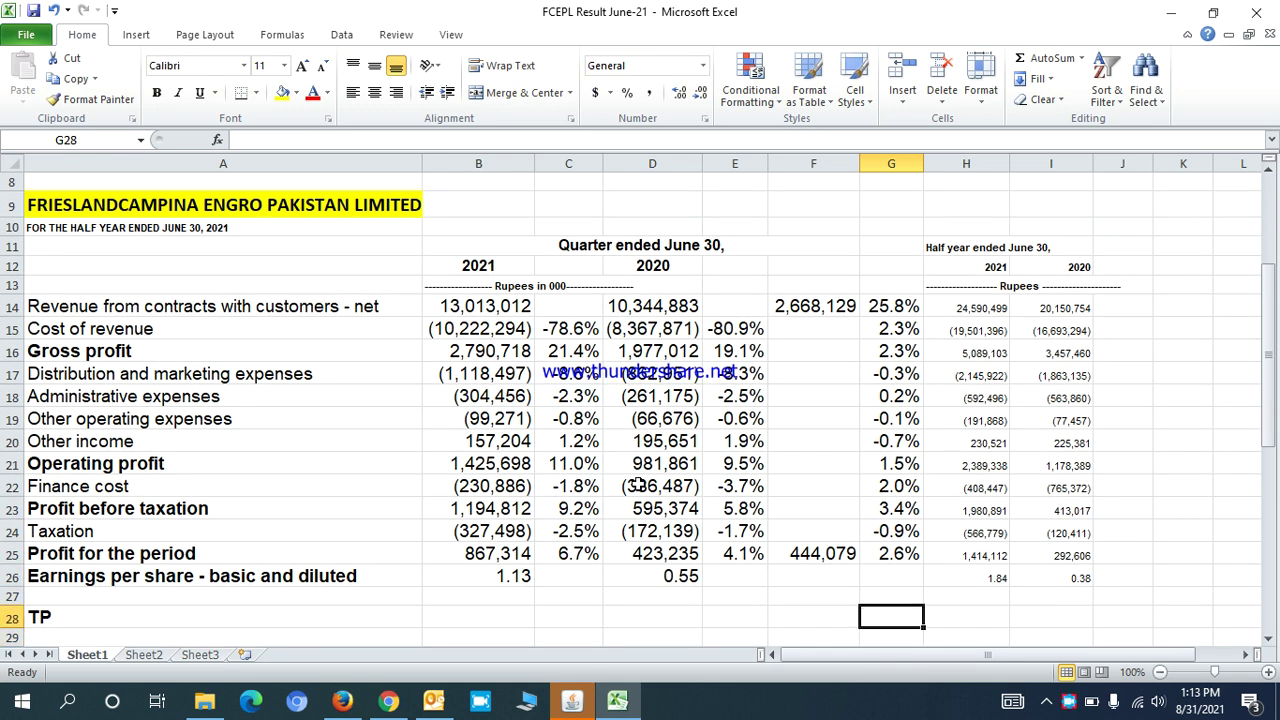
key(Left)
key(Left)
key(Left)
key(Left)
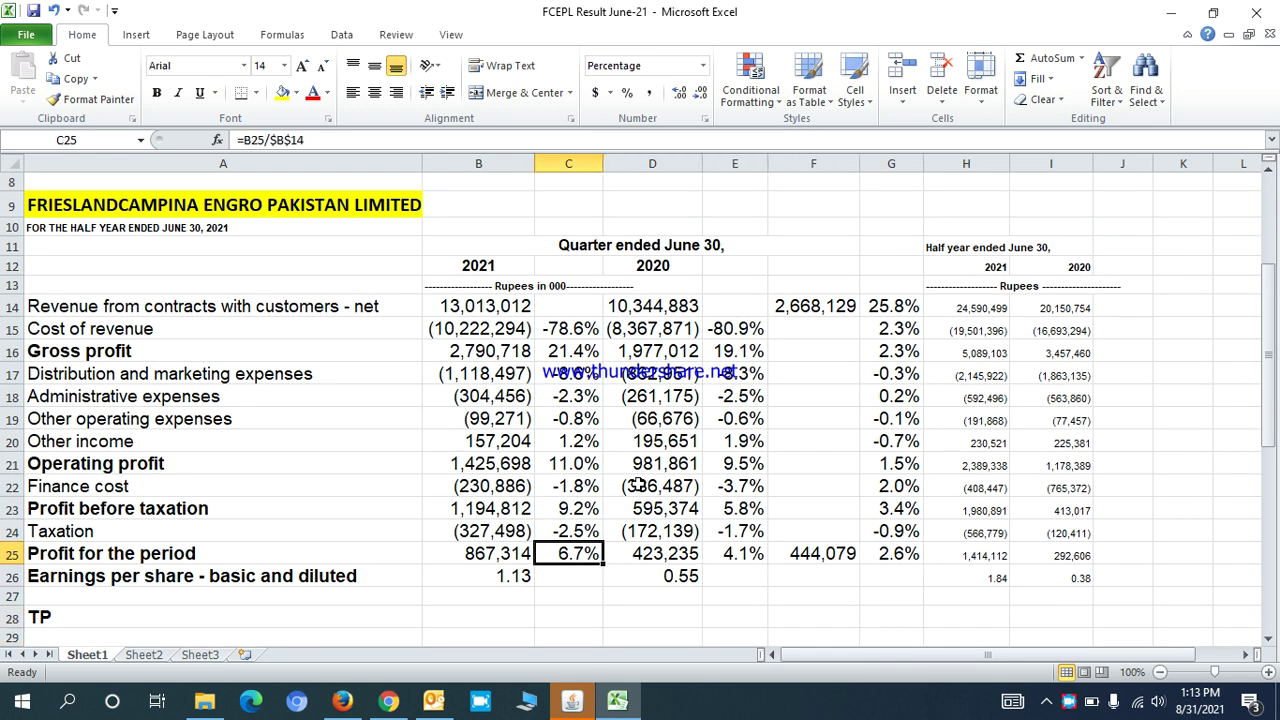
key(Right)
key(Right)
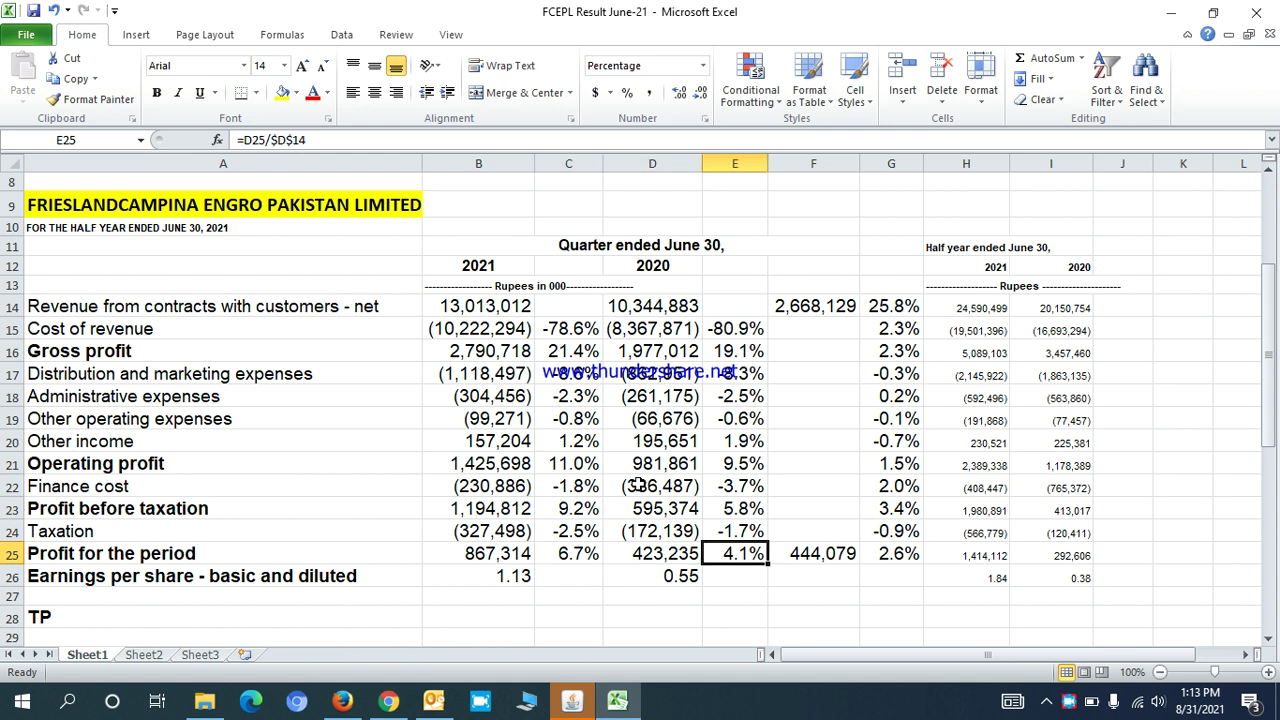
key(Right)
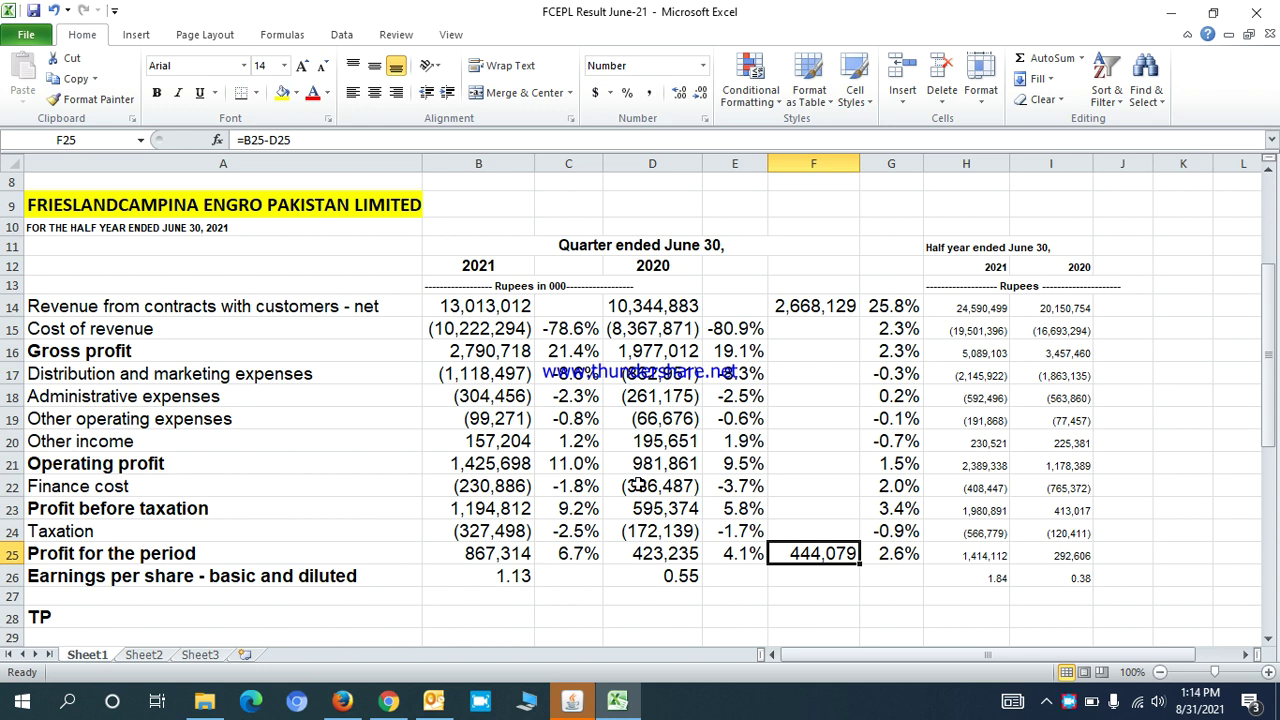
Calculate the difference between the 2021 and 2020 quarterly earnings per share in F26 with the formula =B26-D26.
key(Down)
key(Down)
key(Down)
key(Down)
key(Down)
key(Down)
key(Up)
key(Up)
key(Up)
key(Up)
key(Left)
key(Up)
key(Left)
key(Right)
key(Right)
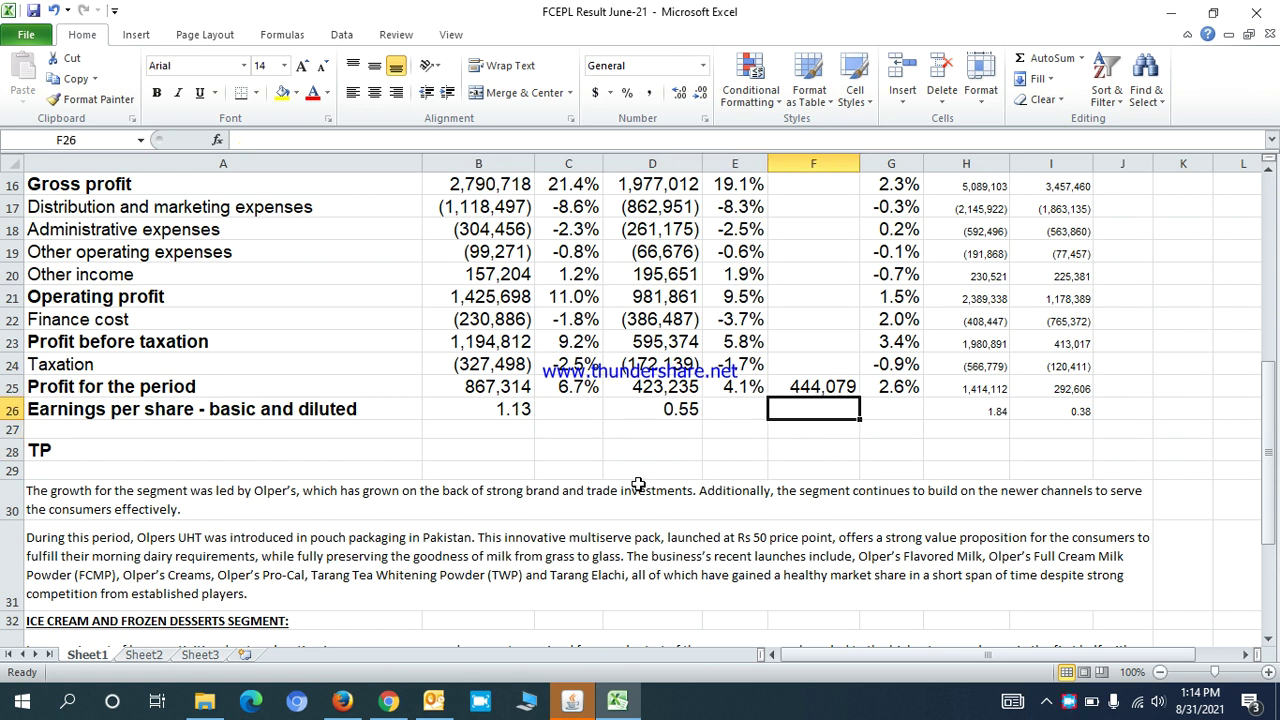
text(=)
key(Left)
key(Left)
key(Left)
key(Left)
text(-)
key(Left)
key(Left)
key(Return)
key(Up)
key(Right)
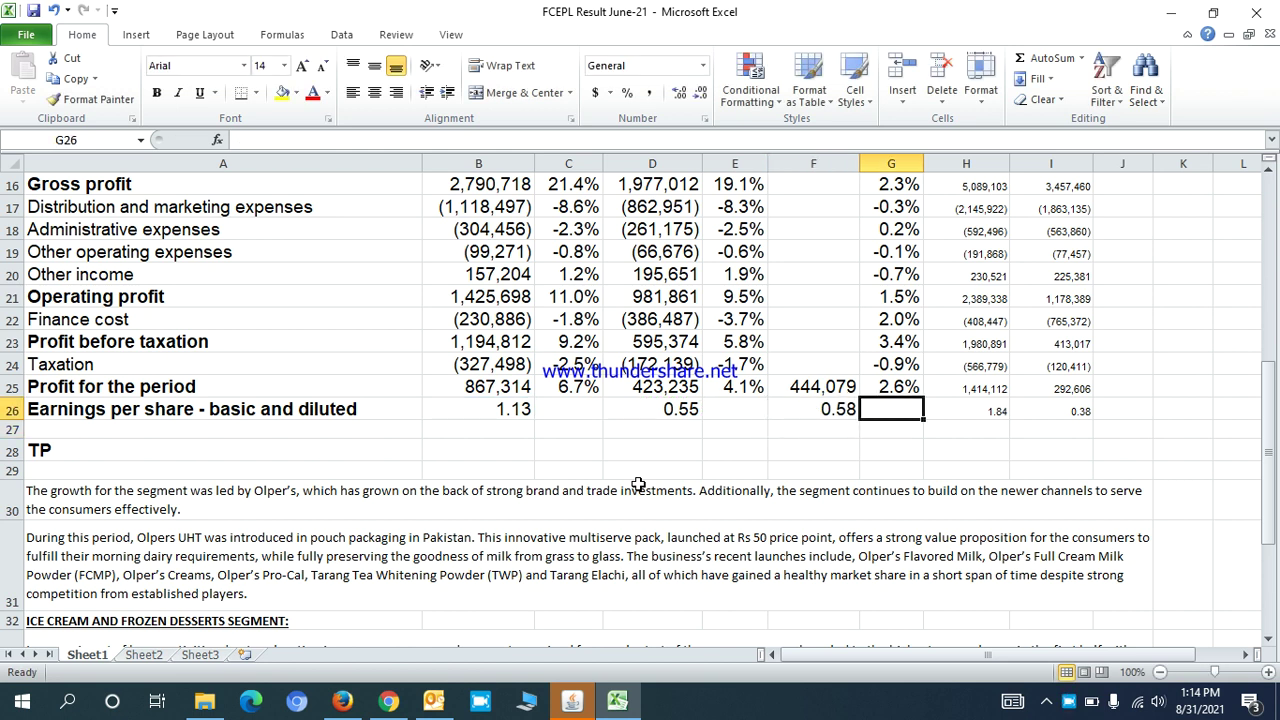
Check the half-year 2021 earnings per share in H26 against the quarterly figures in the same row.
key(Right)
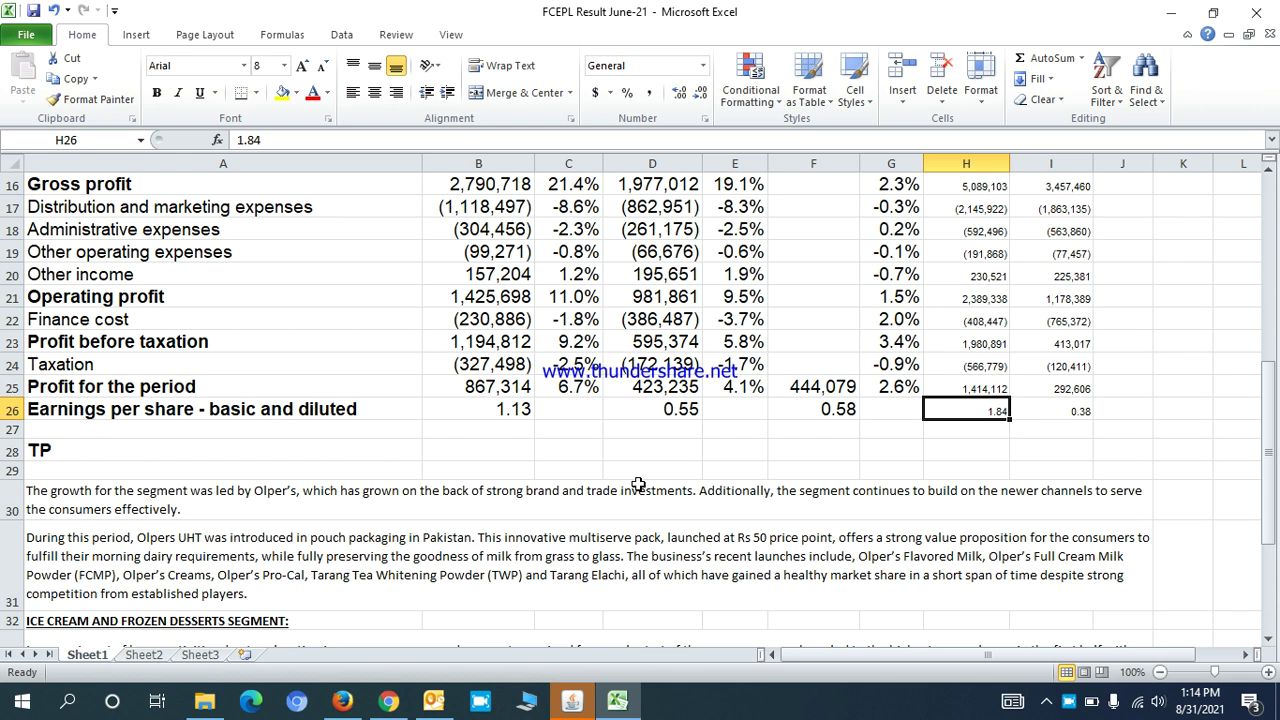
key(Left)
key(Left)
key(Left)
key(Left)
key(Left)
key(Left)
key(Left)
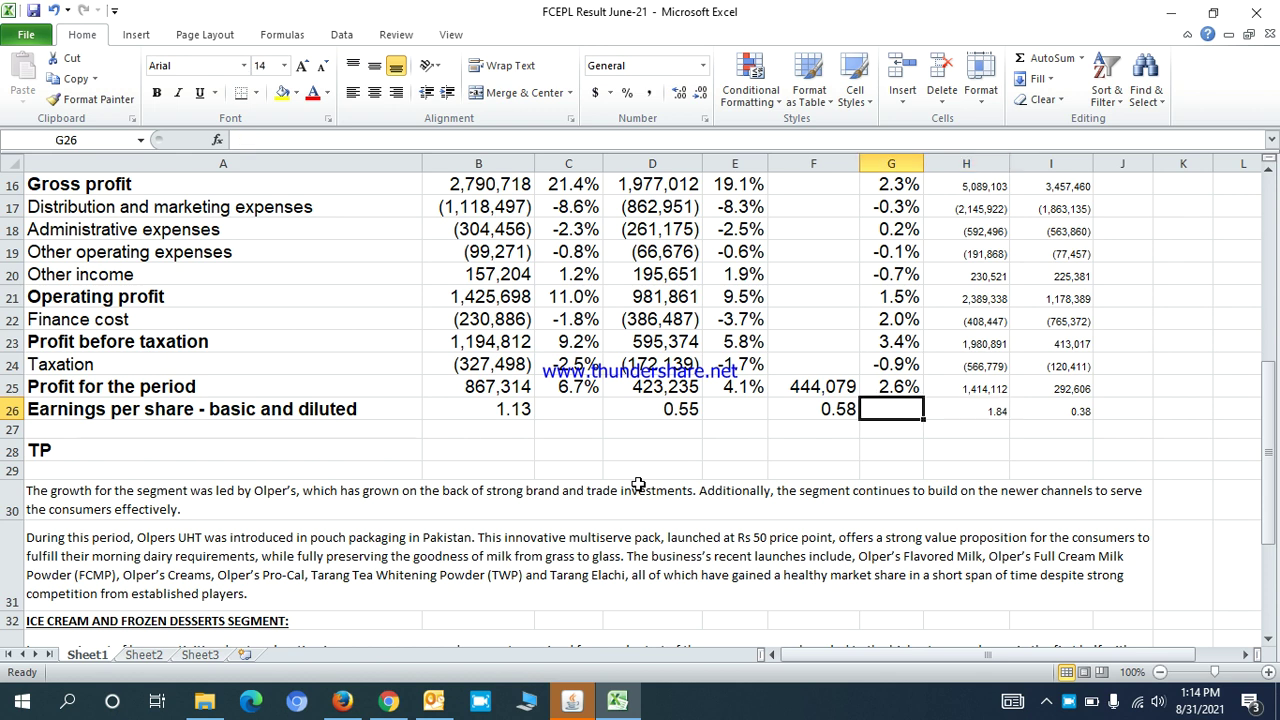
Read the business commentary below the income statement, from the Olper's growth note in row 30 through the ice cream segment notes.
key(Down)
key(Down)
key(Down)
key(Down)
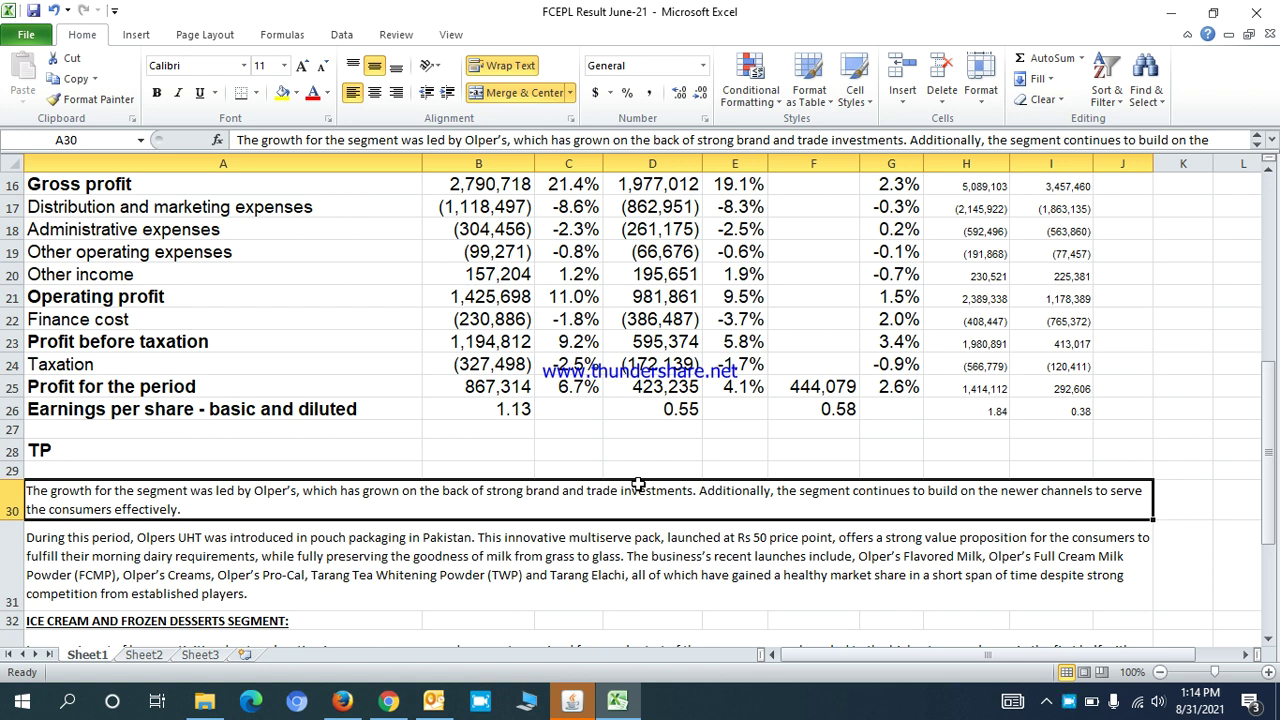
key(Down)
key(Down)
key(Down)
key(Down)
key(Down)
key(Down)
key(Up)
key(Up)
key(Up)
key(Up)
key(Up)
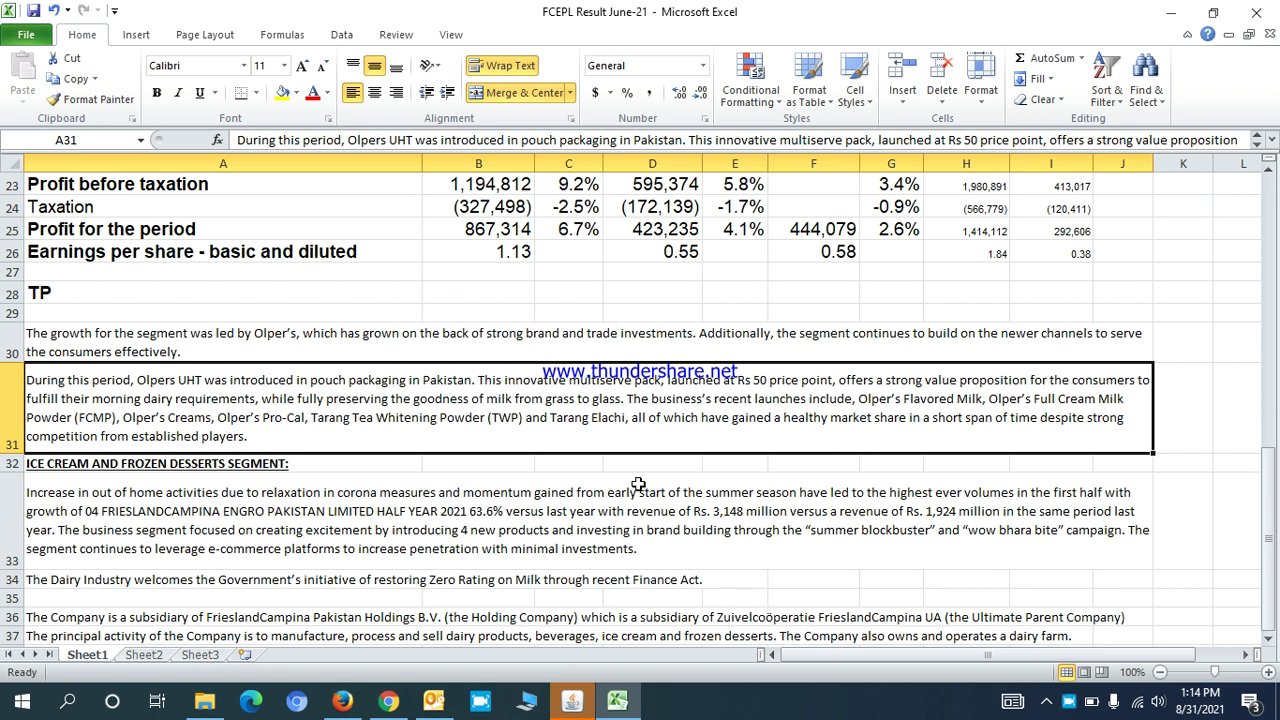
Read the Olper's UHT pouch packaging note in row 31 and the ice cream and frozen desserts note in row 33.
key(Right)
key(Down)
key(Left)
key(Left)
key(Left)
key(Left)
key(Left)
key(Left)
key(Left)
key(Left)
key(Left)
key(Left)
key(Up)
key(Down)
key(Down)
key(Down)
key(Down)
key(Down)
key(Down)
key(Up)
key(Up)
key(Up)
key(Up)
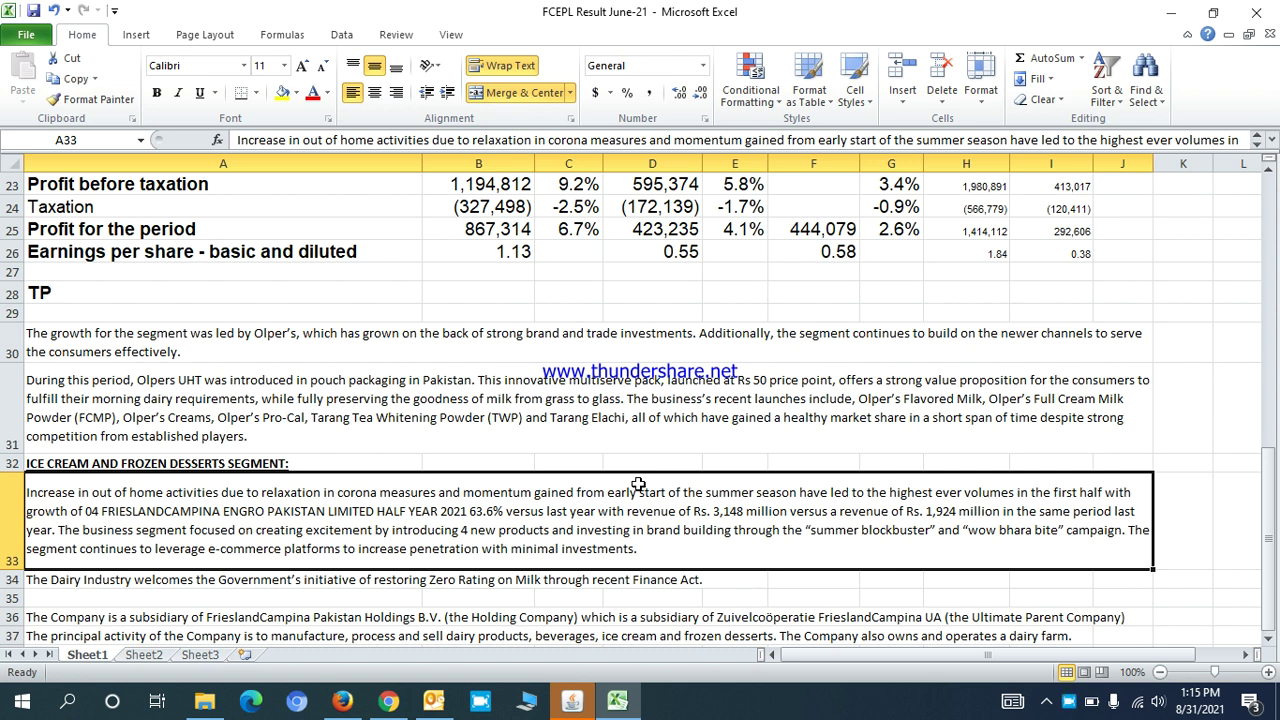
Look through the commentary down to its end below row 37 and return to the ice cream segment note in row 33.
key(Down)
key(Down)
key(Down)
key(Down)
key(Down)
key(Down)
key(Down)
key(Down)
key(Up)
key(Up)
key(Up)
key(Up)
key(Up)
key(Up)
key(Up)
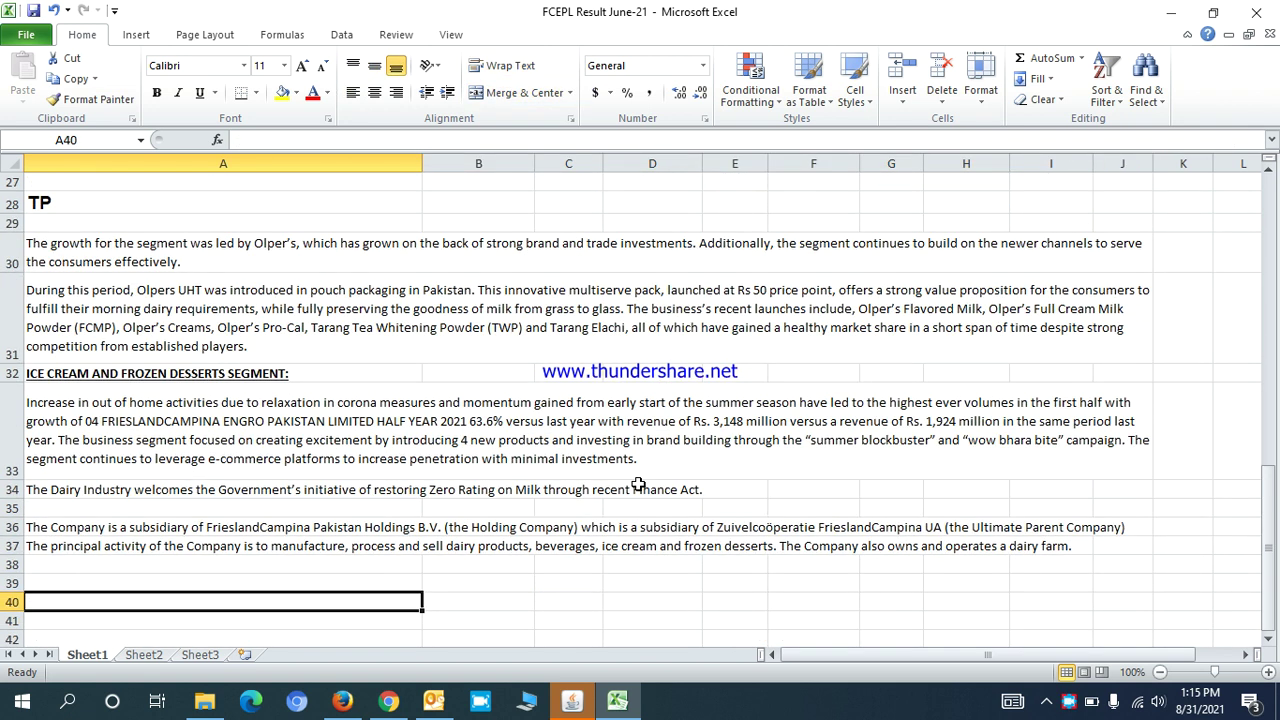
key(Up)
key(Up)
key(Up)
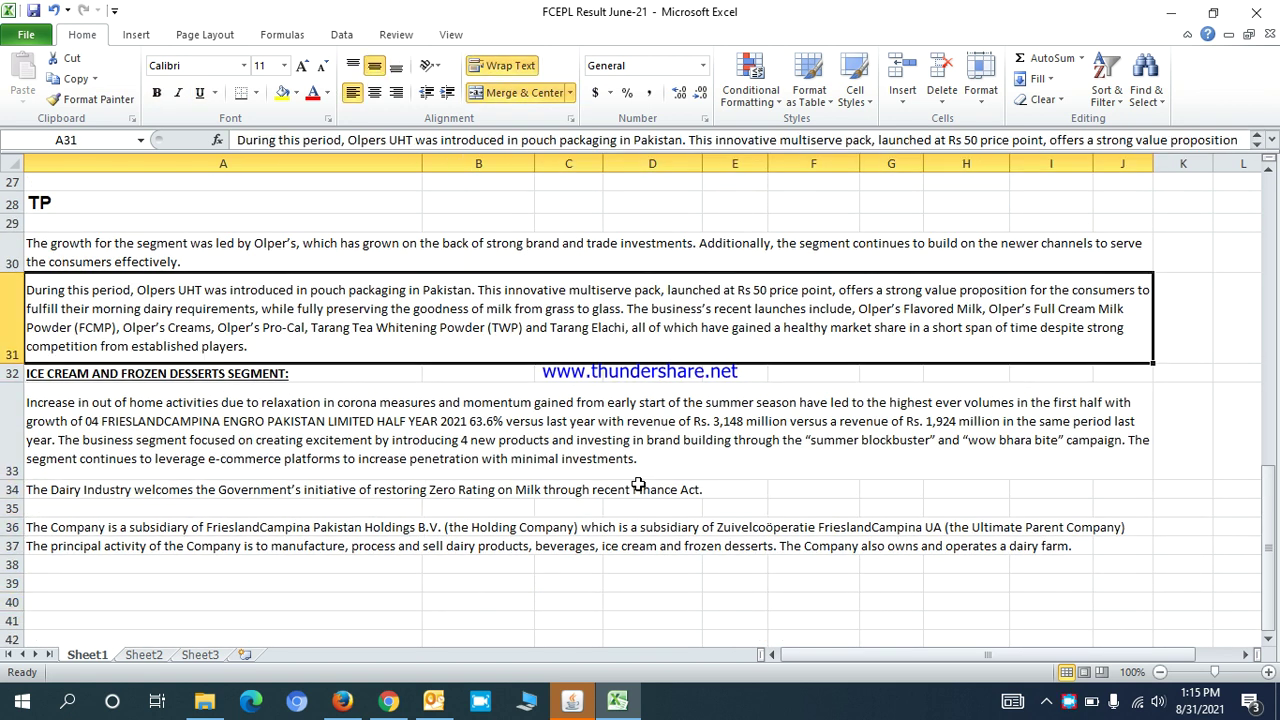
key(Down)
key(Down)
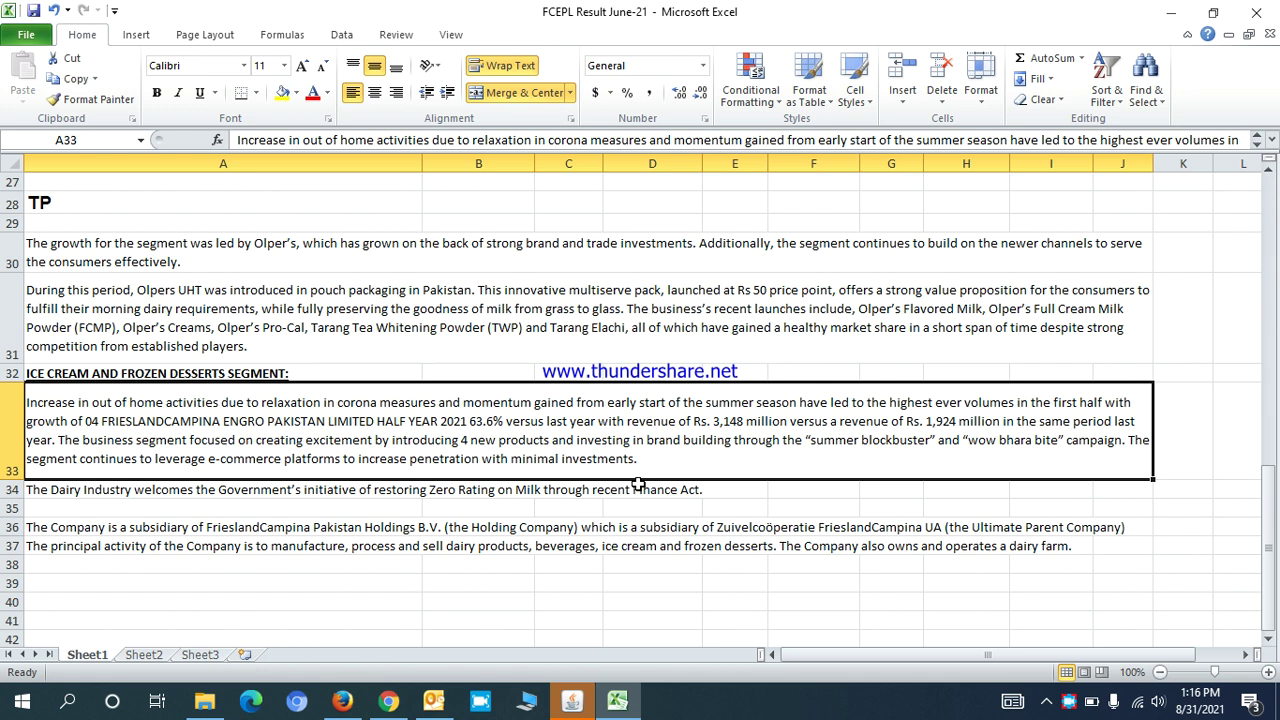
Read the company ownership note across row 36 and the principal activity note in row 37.
key(Down)
key(Down)
key(Down)
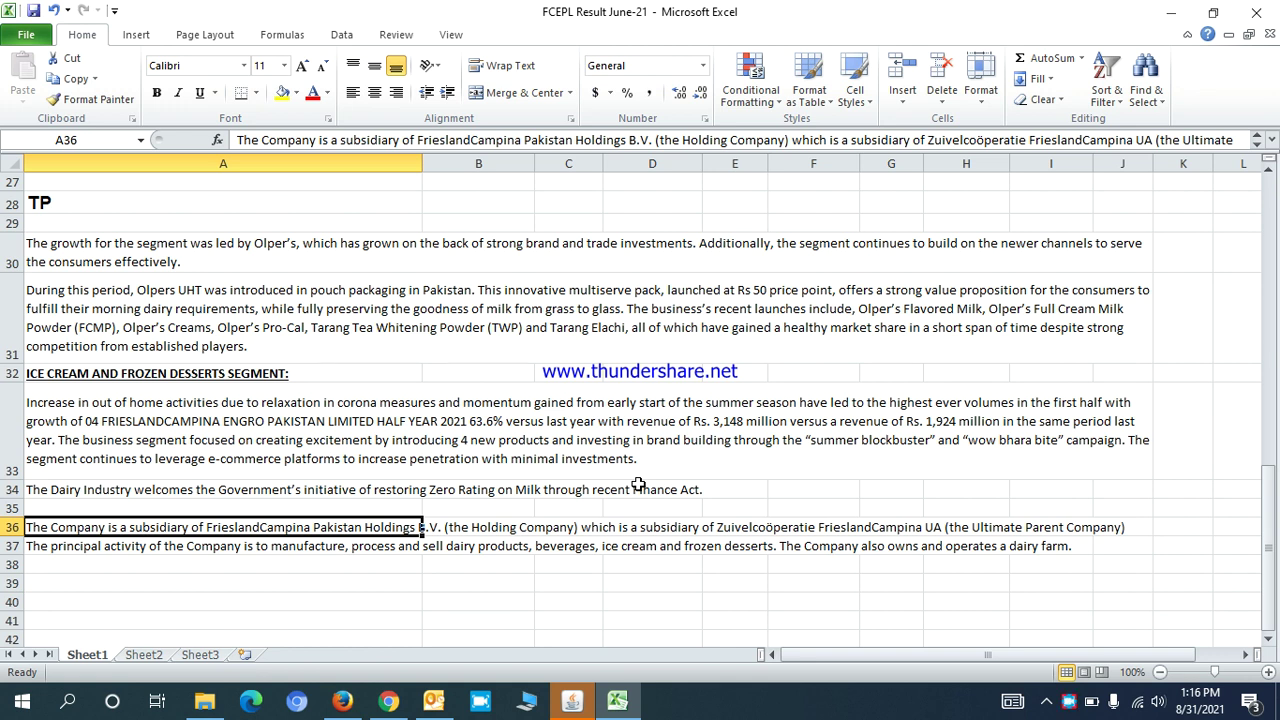
key(Right)
key(Left)
key(Right)
key(Right)
key(Right)
key(Right)
key(Left)
key(Left)
key(Left)
key(Left)
key(Right)
key(Right)
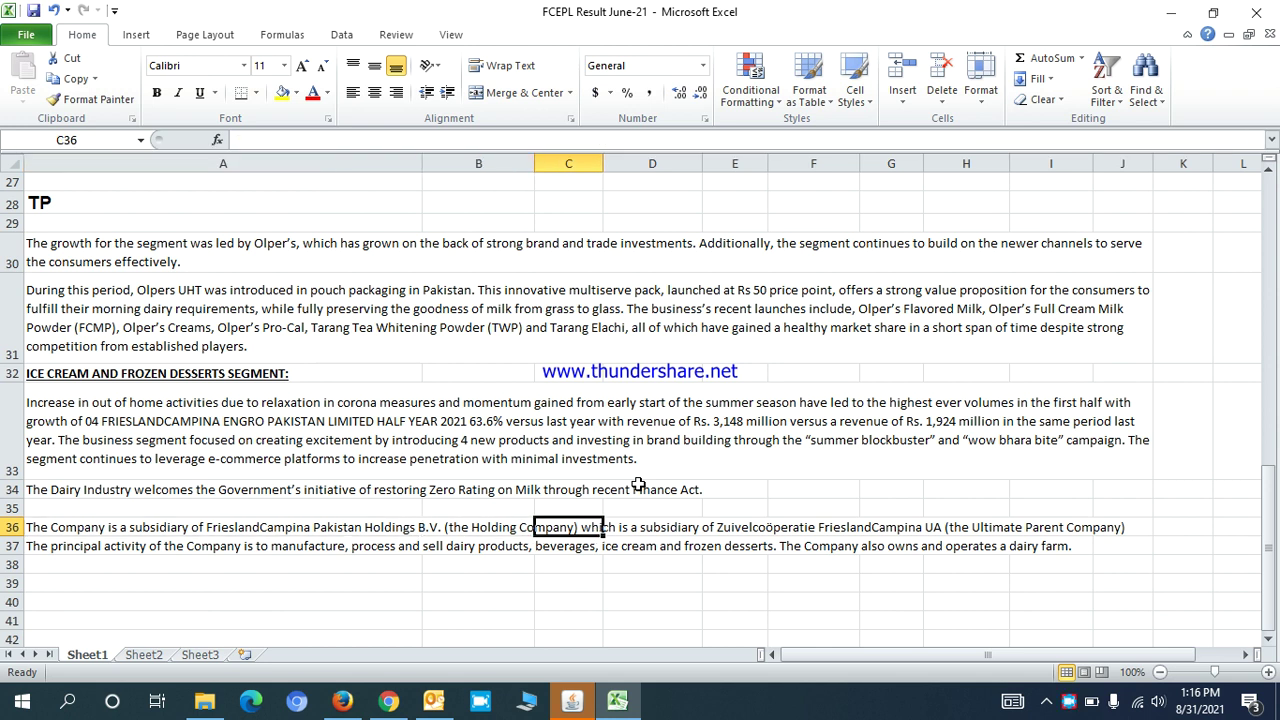
key(Right)
key(Right)
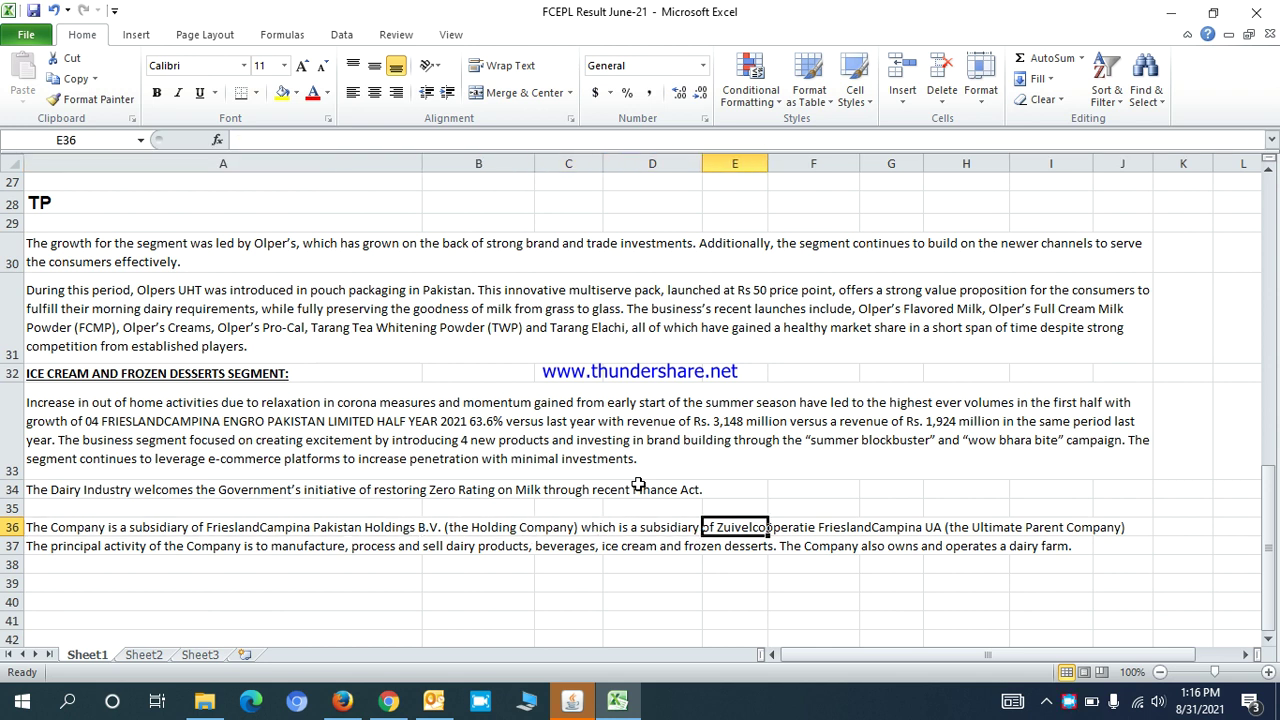
key(Right)
key(Right)
key(Left)
key(Left)
key(Left)
key(Left)
key(Left)
key(Left)
key(Down)
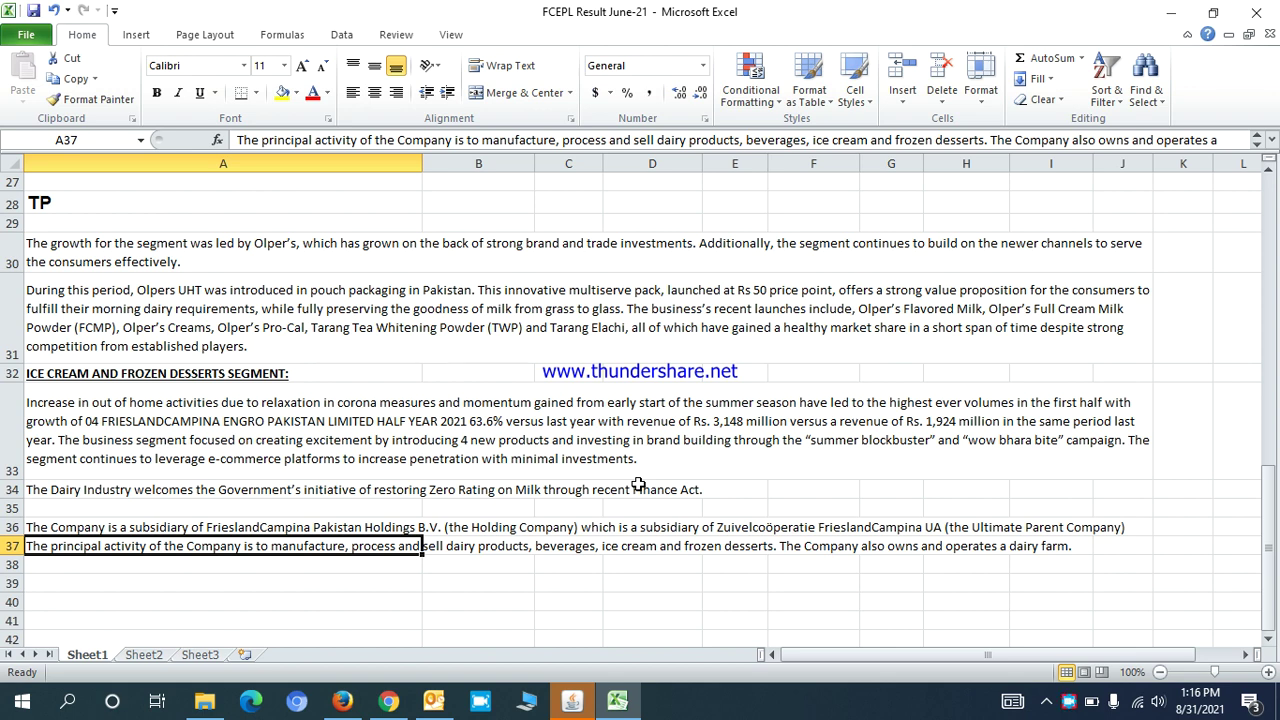
key(Up)
Review the sheet again from the balance sheet ratios at its start down through the income statement to the earnings per share row.
key(Page_Up)
key(Page_Up)
key(Up)
key(Down)
key(Down)
key(Down)
key(Down)
key(Down)
key(Down)
key(Down)
key(Down)
key(Down)
key(Down)
key(Down)
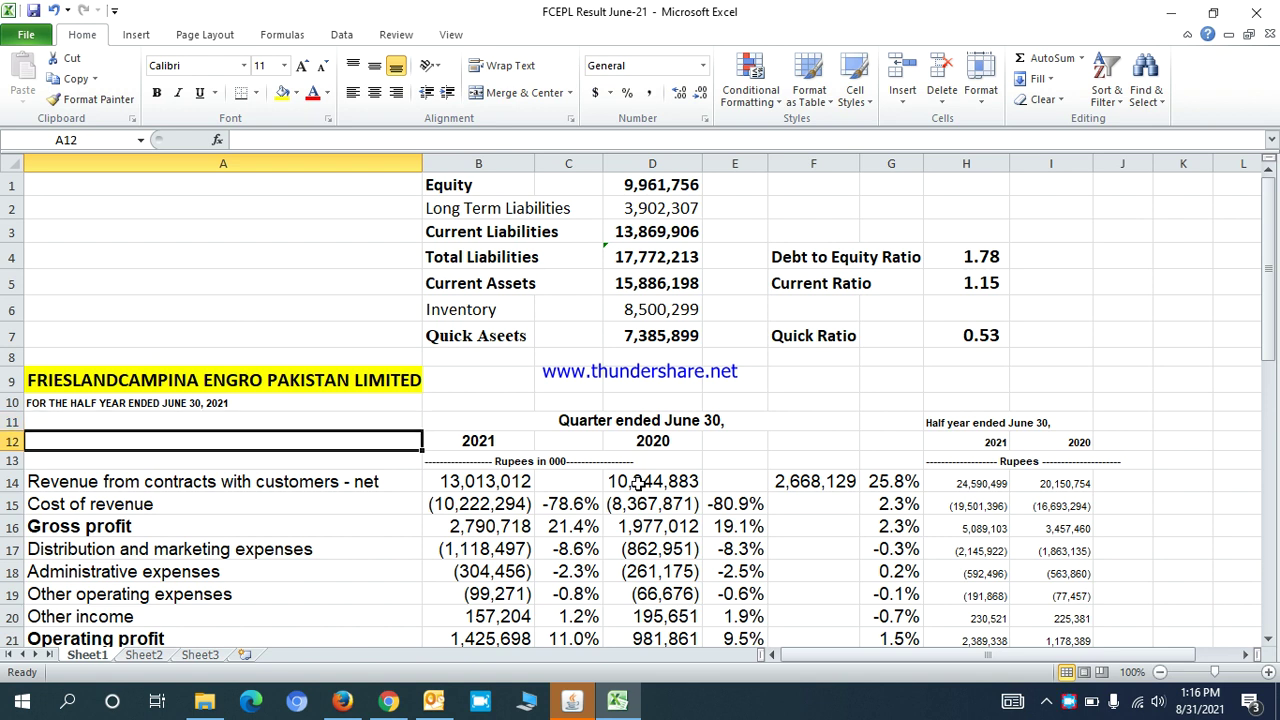
key(Down)
key(Down)
key(Down)
key(Down)
key(Down)
key(Down)
key(Down)
key(Down)
key(Down)
key(Down)
key(Down)
key(Down)
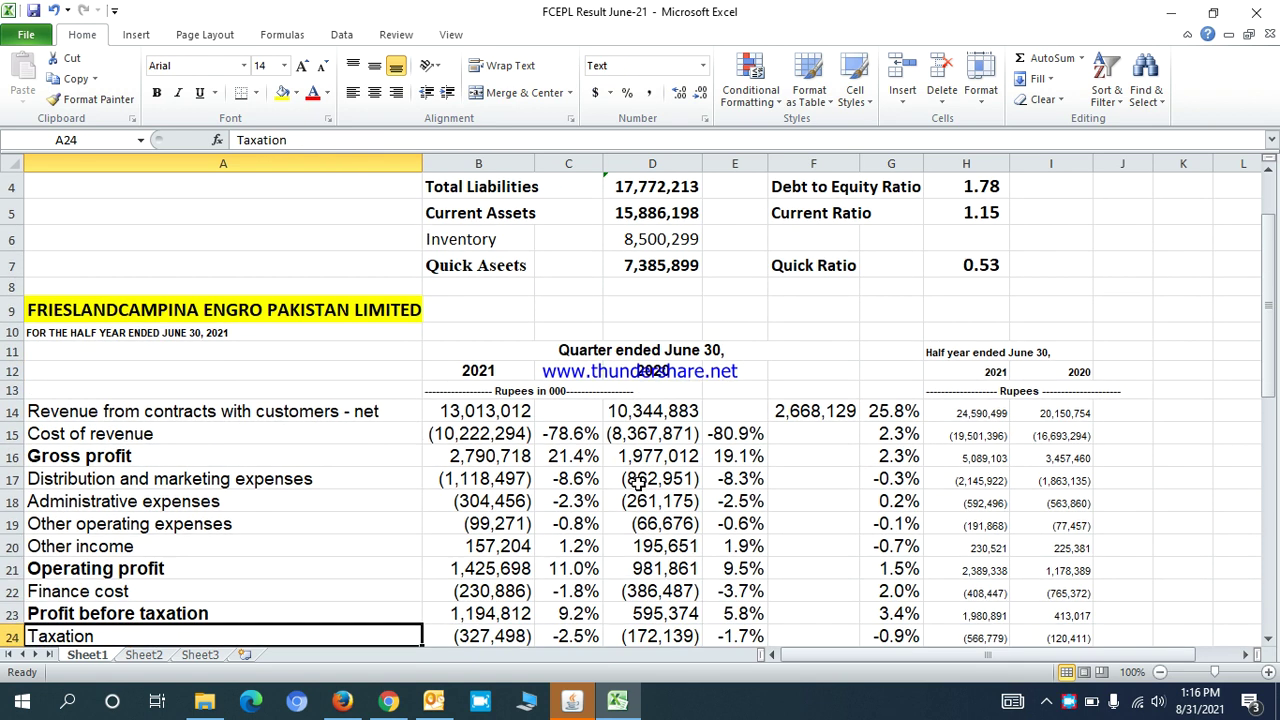
key(Down)
key(Down)
key(Down)
key(Down)
key(Down)
key(Up)
key(Up)
key(Up)
key(Up)
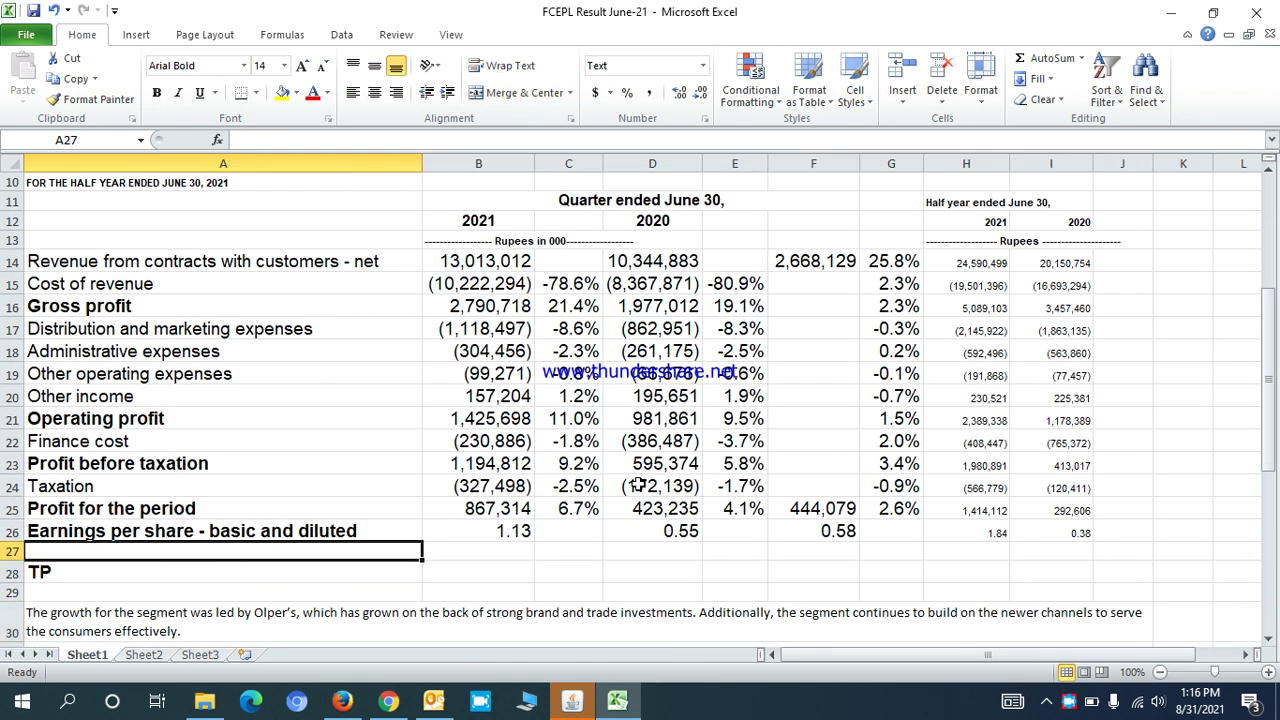
Go to cell B28 beside the TP label below the earnings per share row.
key(Down)
key(Down)
key(Right)
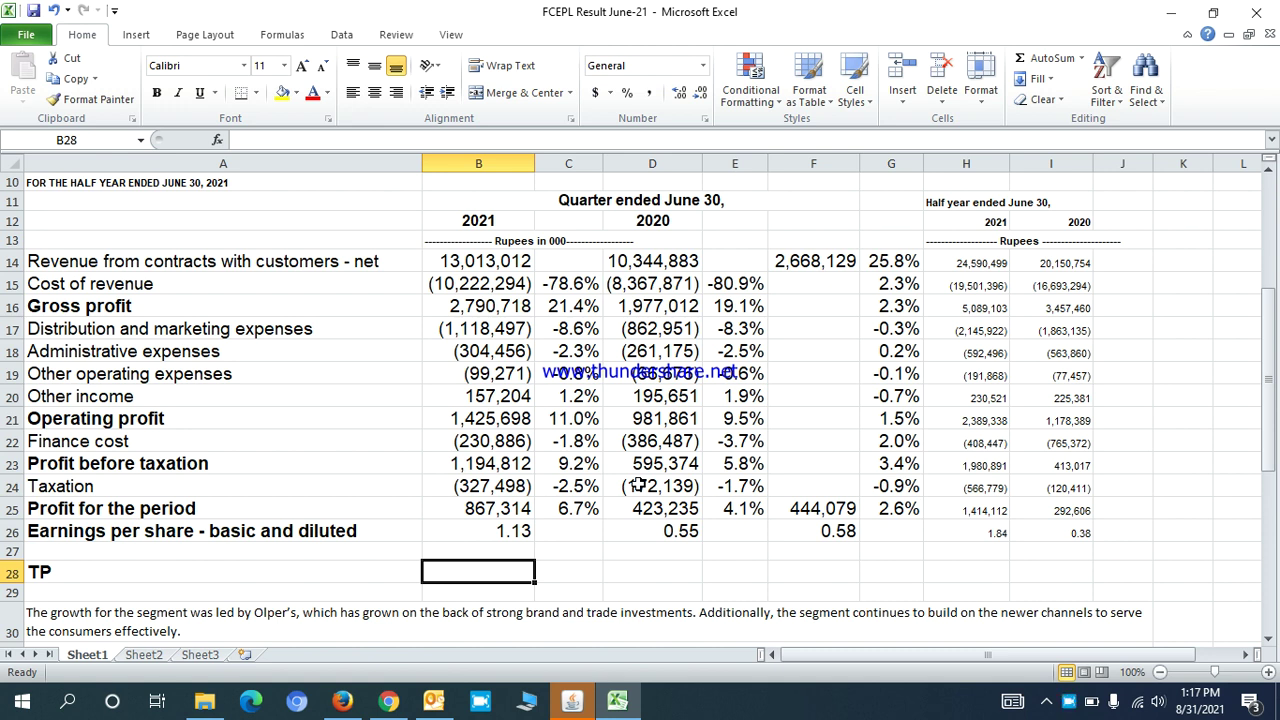
key(Up)
key(Down)
mouse_move(628, 702)
click(1070, 704)
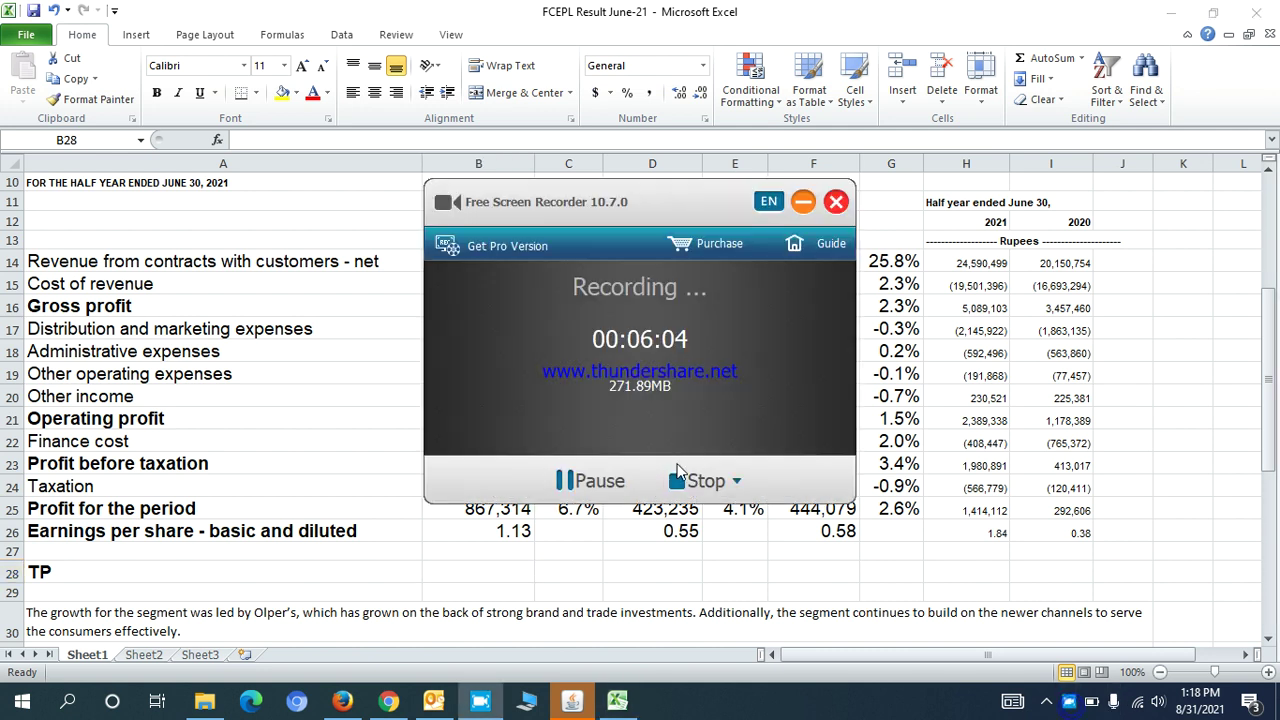